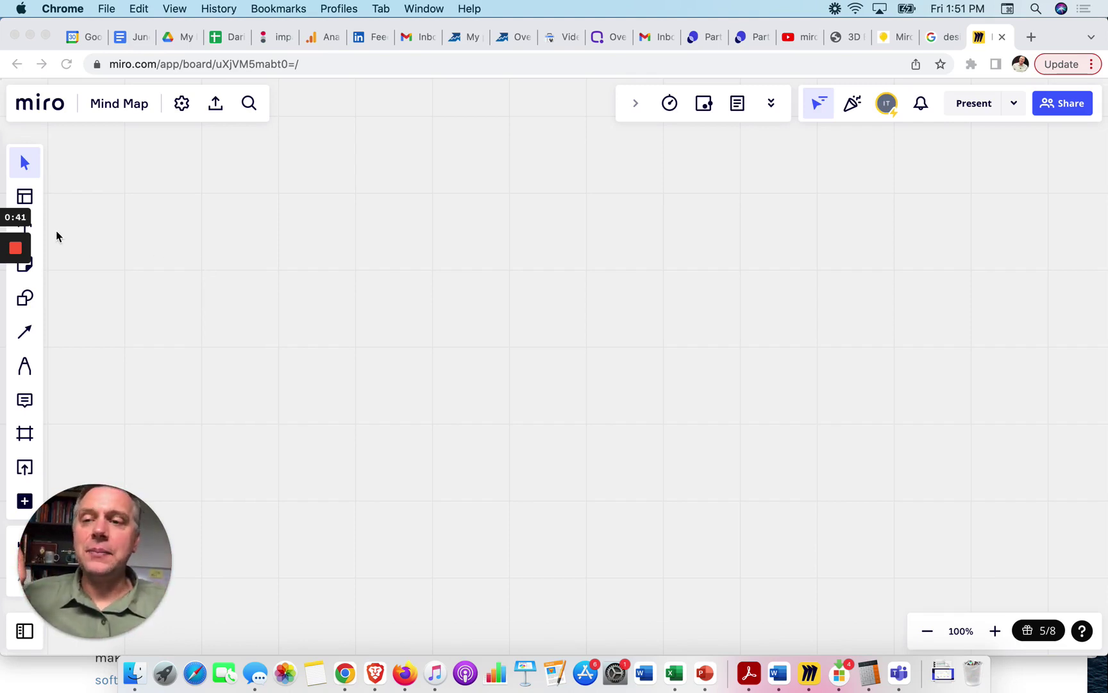
# Add a Mind Map template to the board from the template gallery.
pyautogui.click(27, 199)
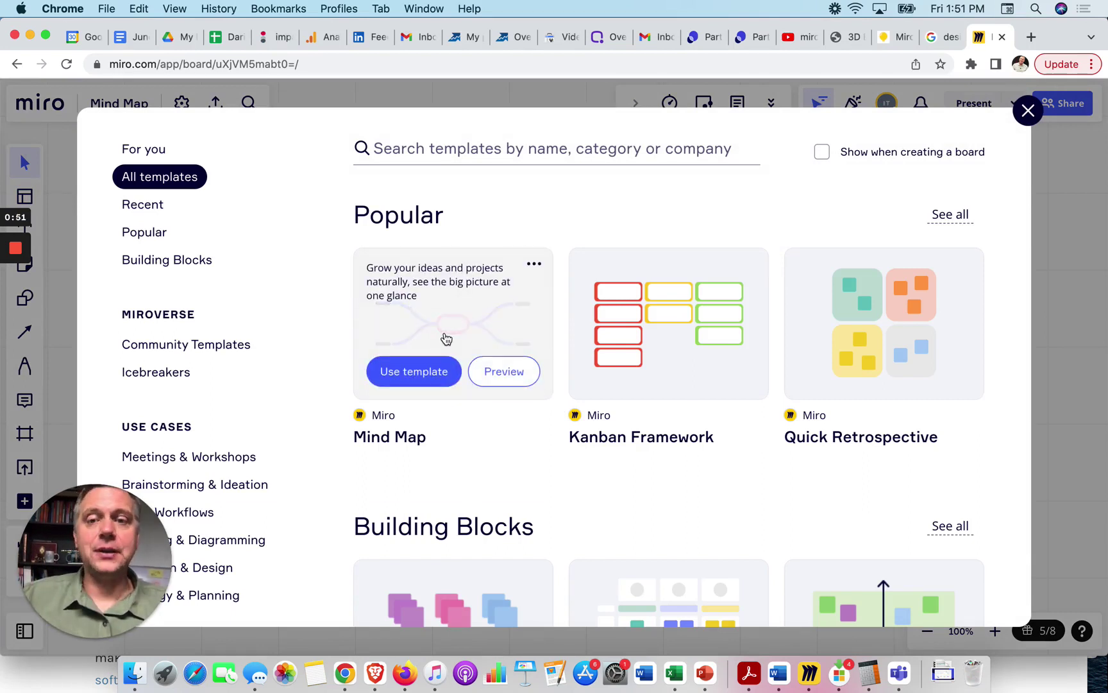
pyautogui.click(410, 380)
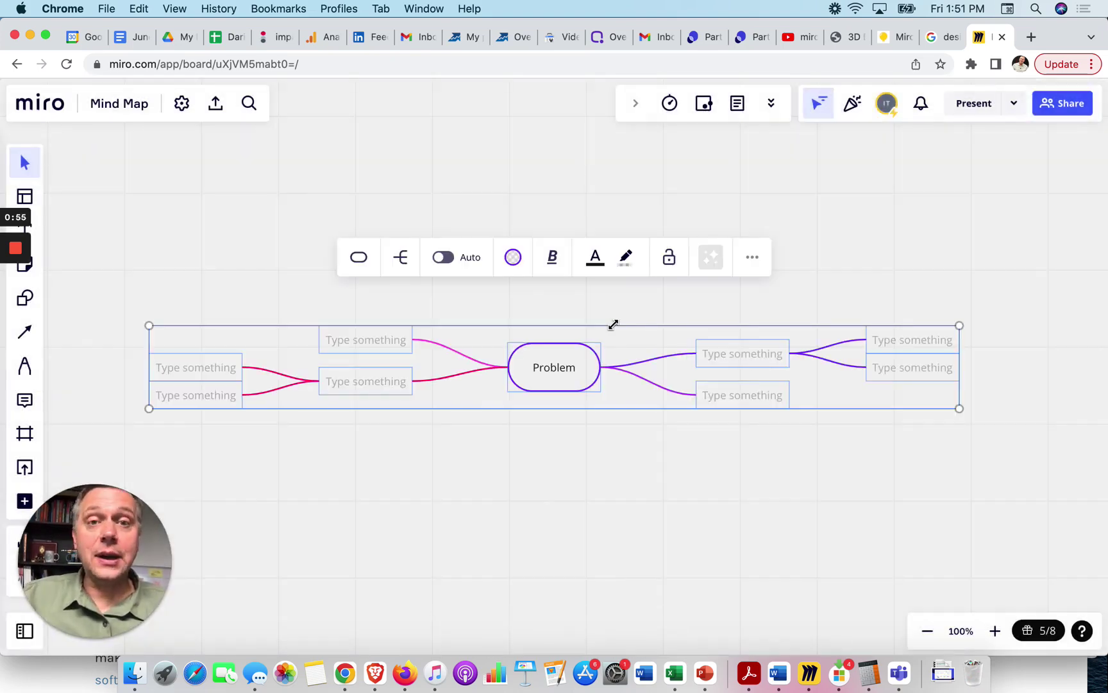
pyautogui.click(587, 461)
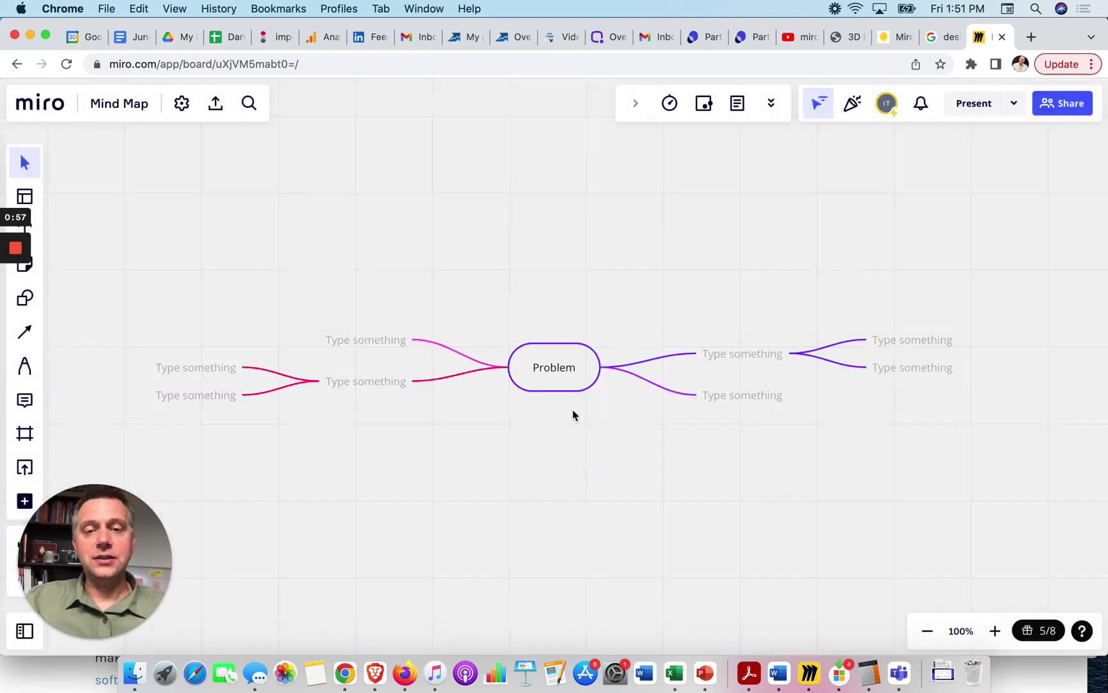
# Rename the central Problem node to 'How to learn how to use AI'.
pyautogui.click(555, 371)
pyautogui.click(560, 373)
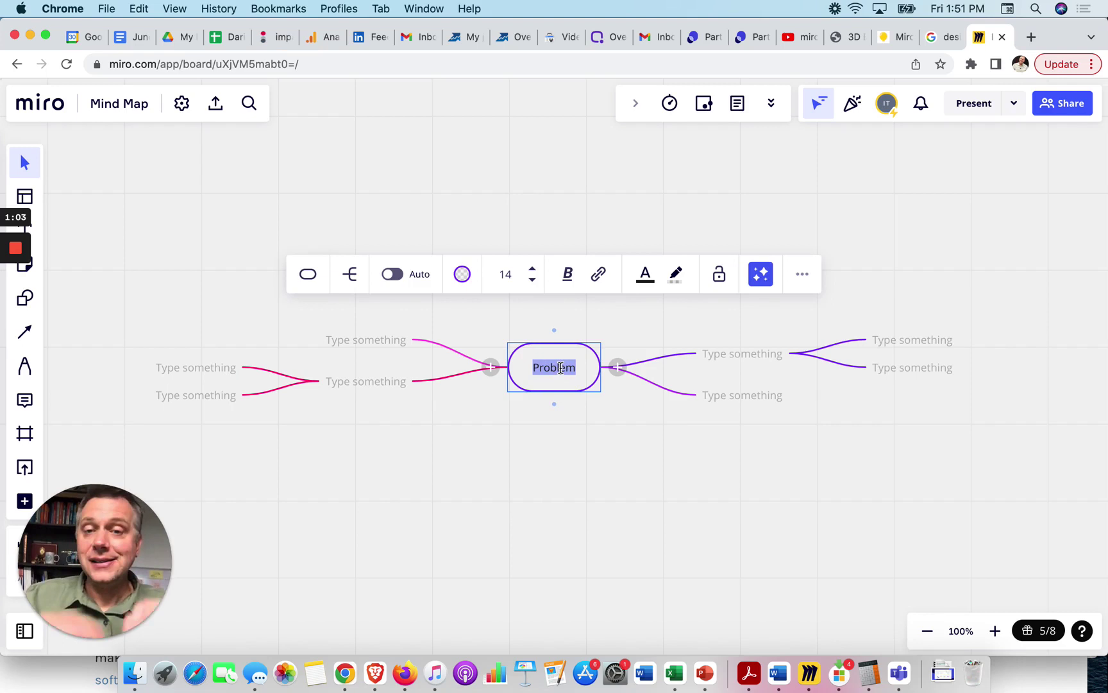
pyautogui.write('H')
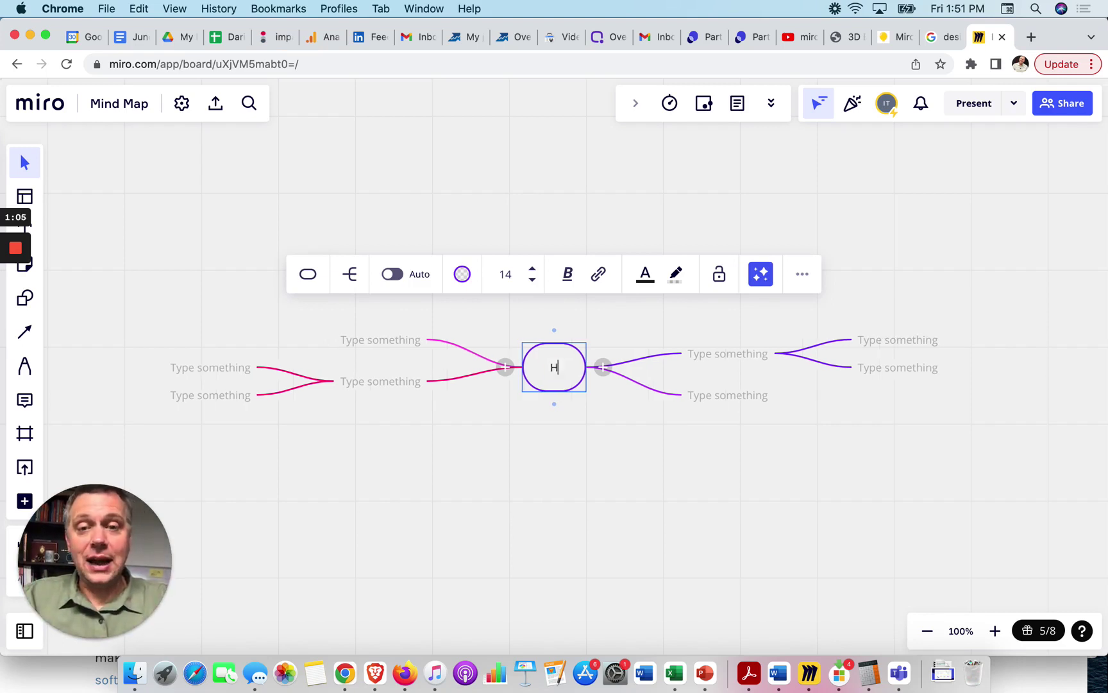
pyautogui.write('ow to learn')
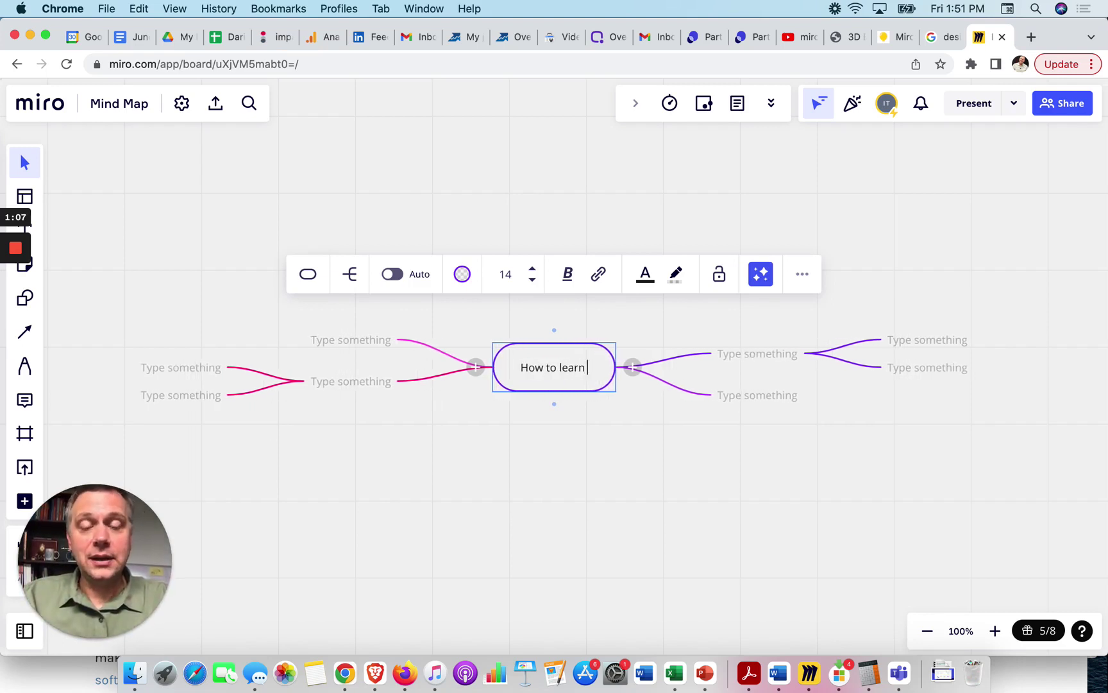
pyautogui.write(' how to use AI')
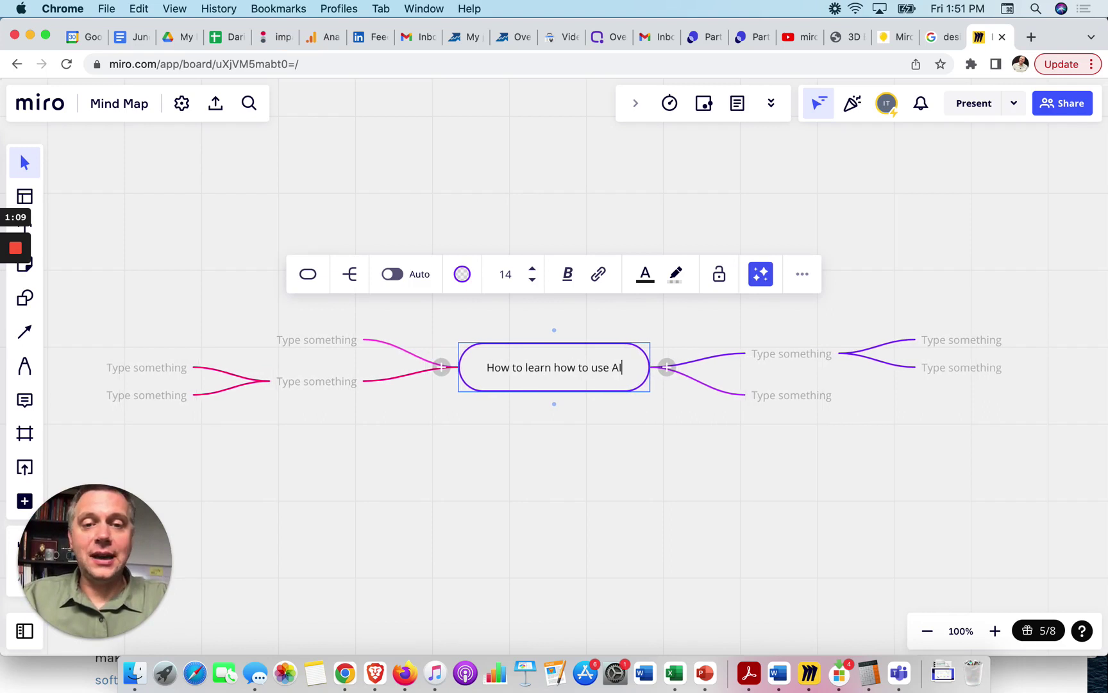
pyautogui.click(582, 441)
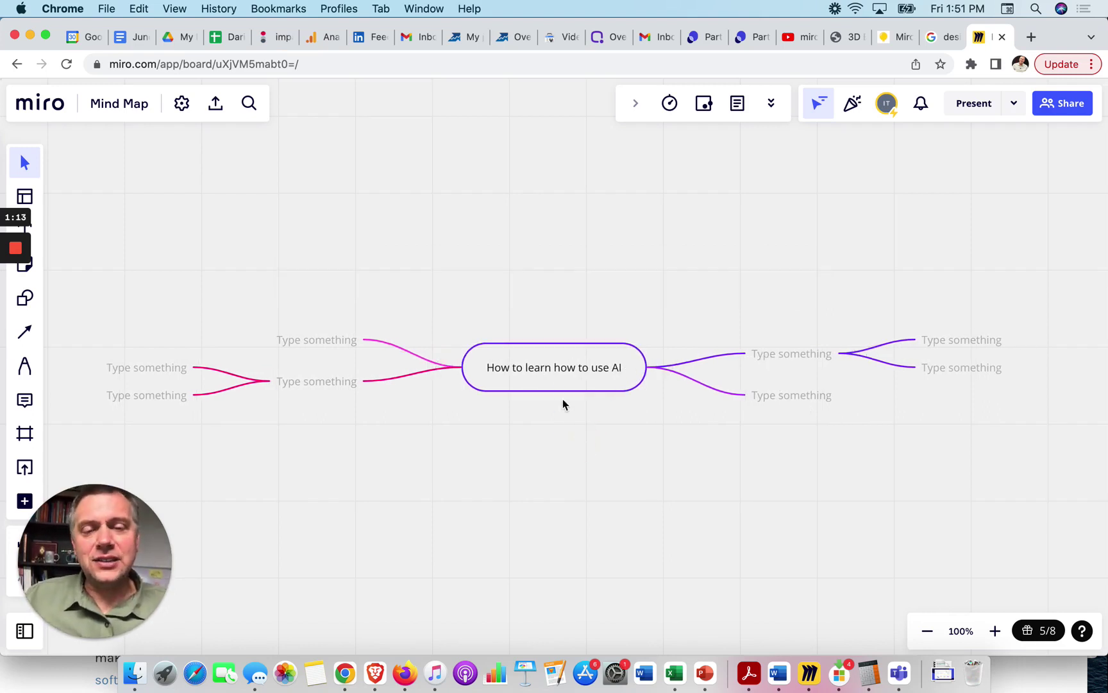
pyautogui.click(568, 370)
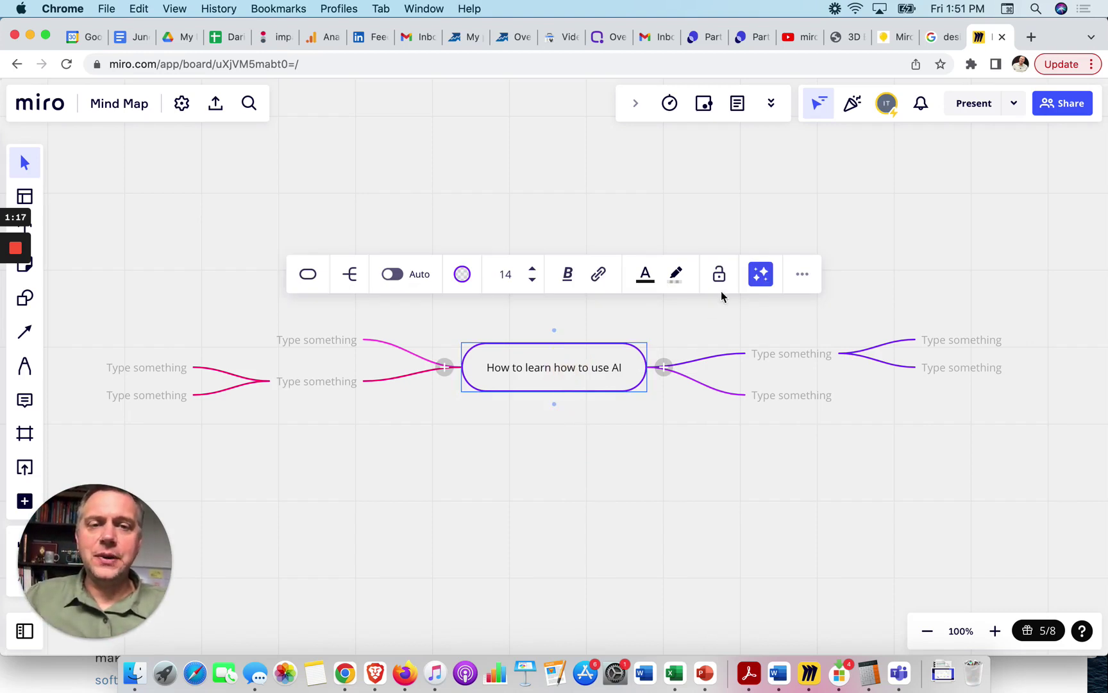
# Use Miro AI's Expand with questions on the central node to add ten question branches.
pyautogui.click(680, 526)
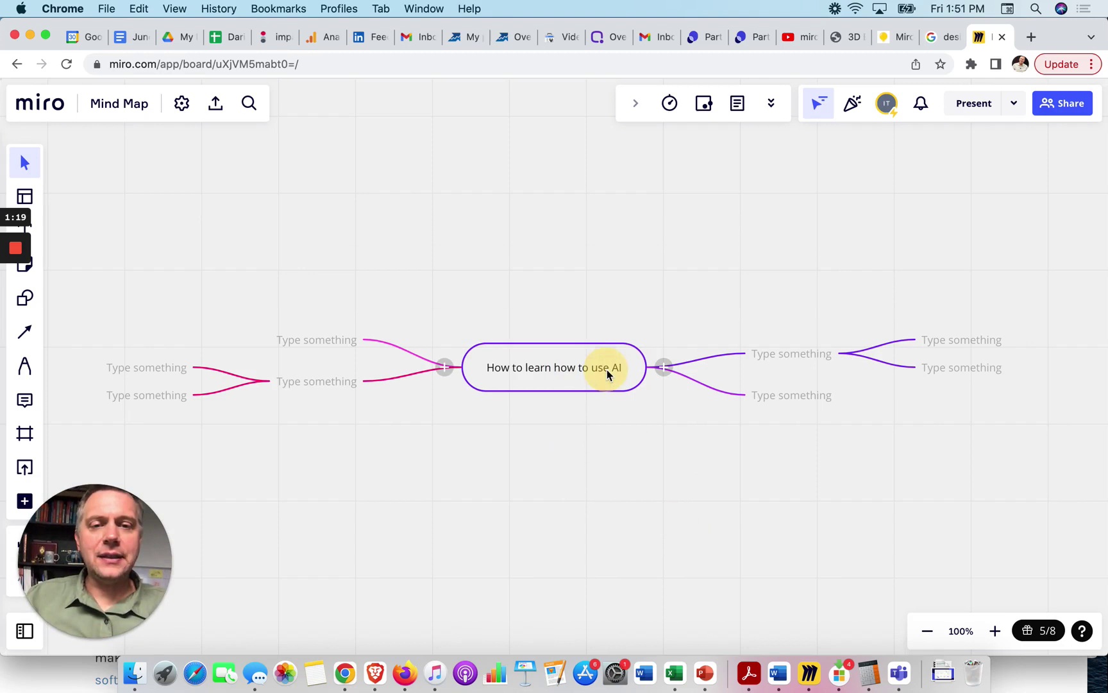
pyautogui.click(609, 374)
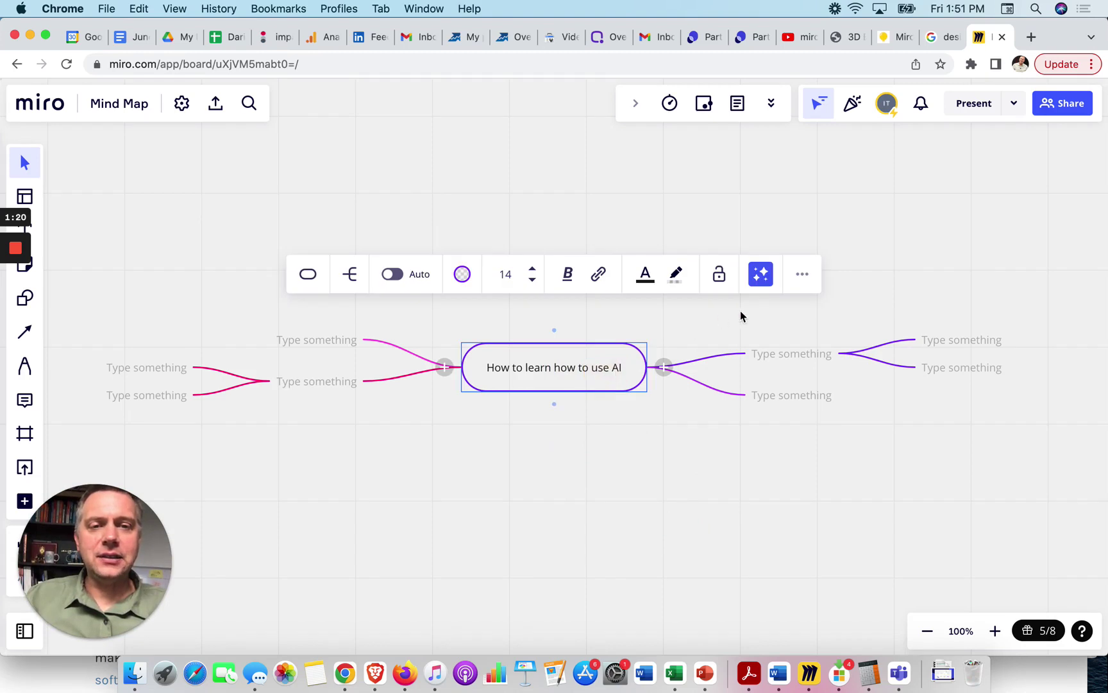
pyautogui.click(762, 277)
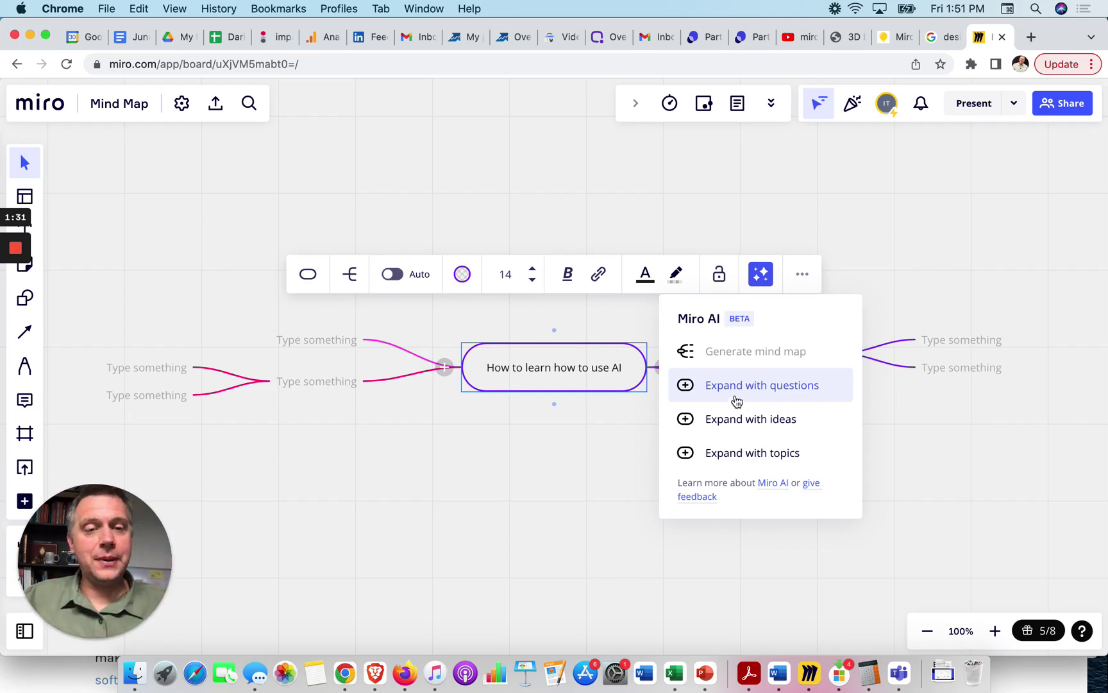
pyautogui.click(751, 394)
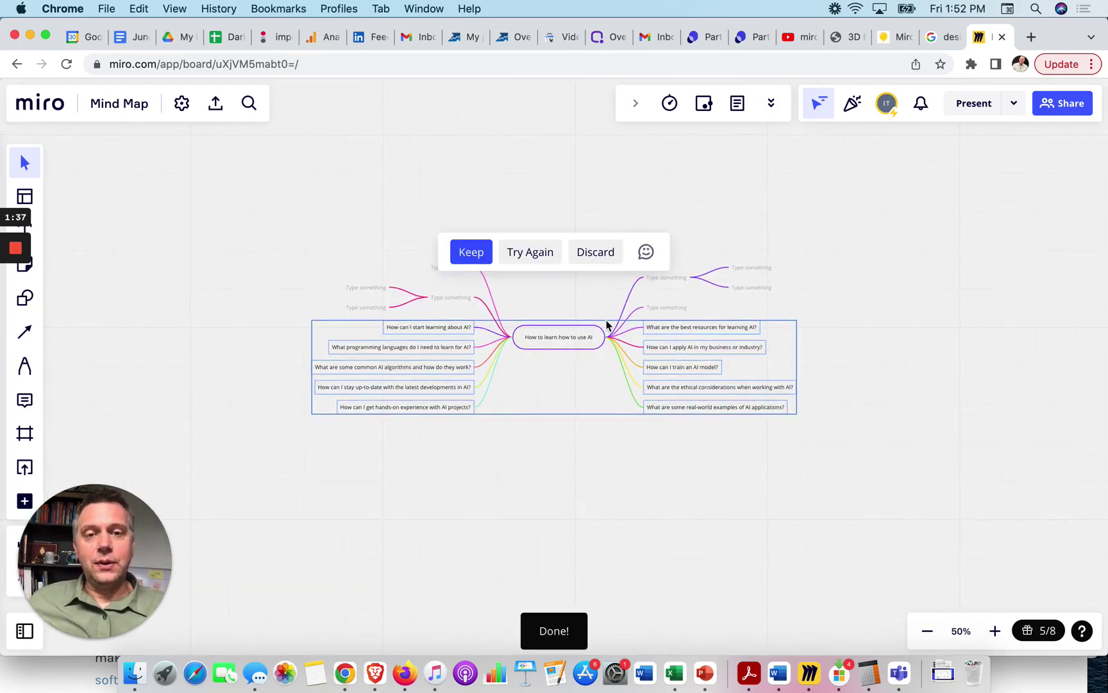
pyautogui.scroll(5, 606, 326)
pyautogui.scroll(2, 606, 324)
pyautogui.scroll(-2, 606, 325)
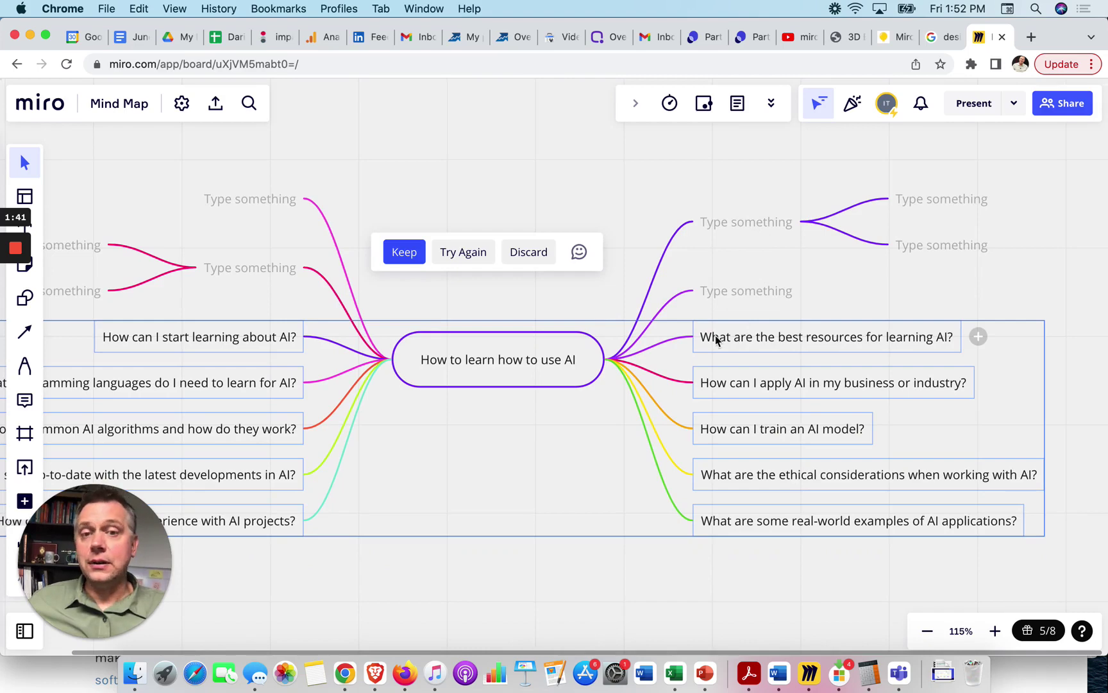
pyautogui.scroll(-1, 706, 343)
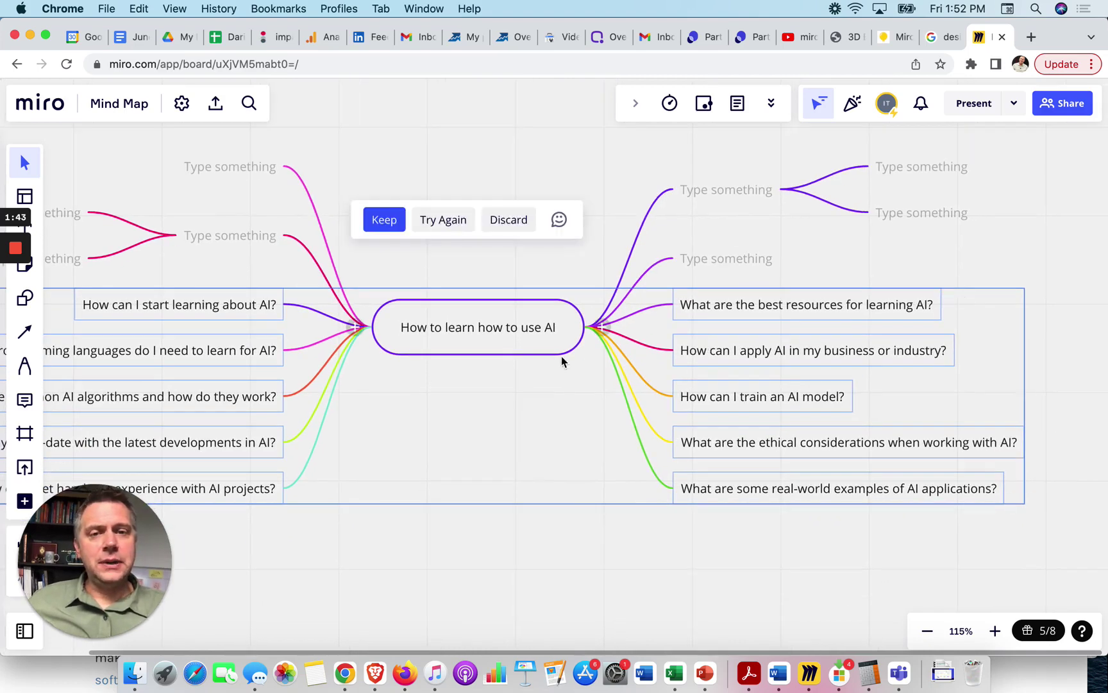
pyautogui.hscroll(-2, 712, 413)
pyautogui.hscroll(-2, 712, 414)
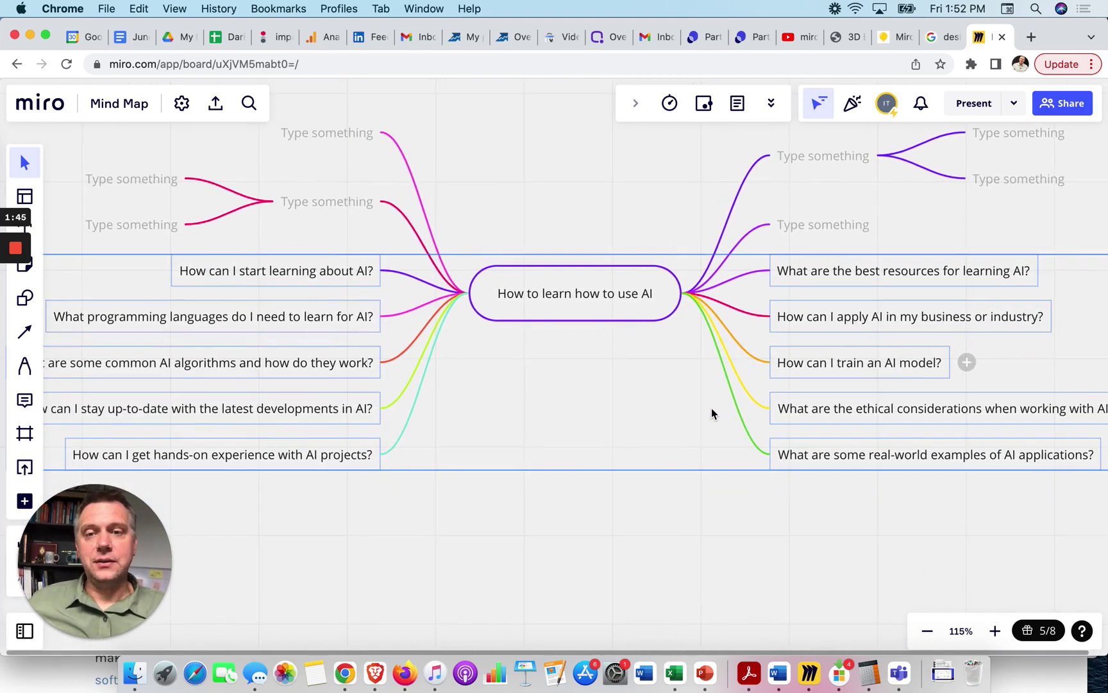
pyautogui.hscroll(-2, 712, 413)
pyautogui.scroll(-1, 712, 413)
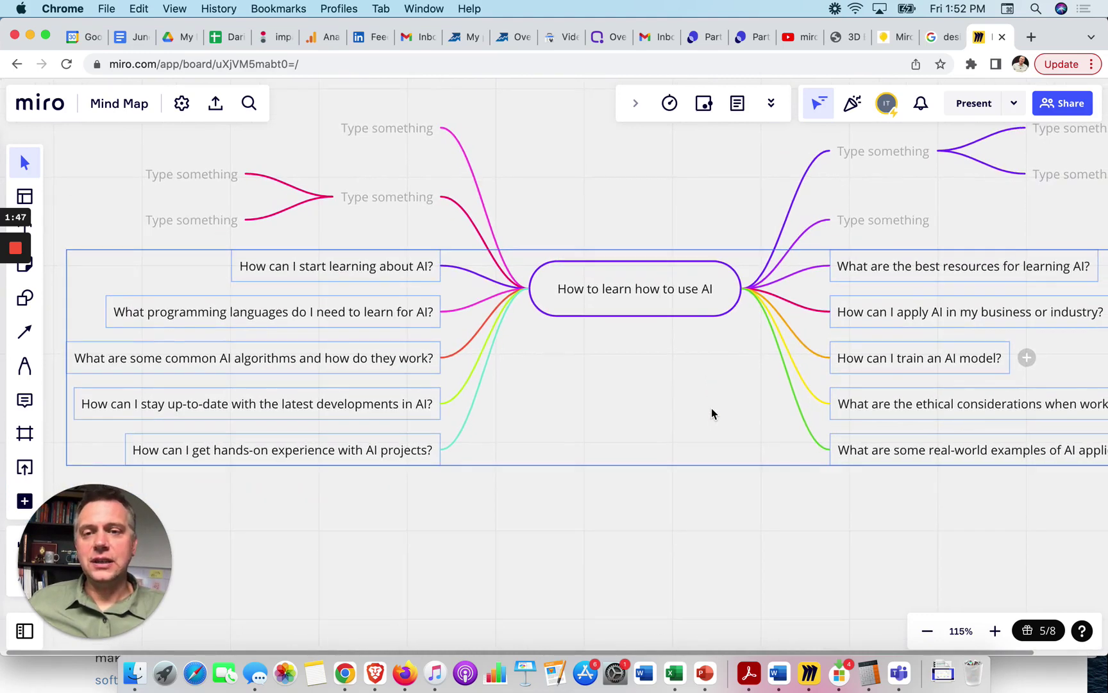
pyautogui.scroll(-1, 711, 414)
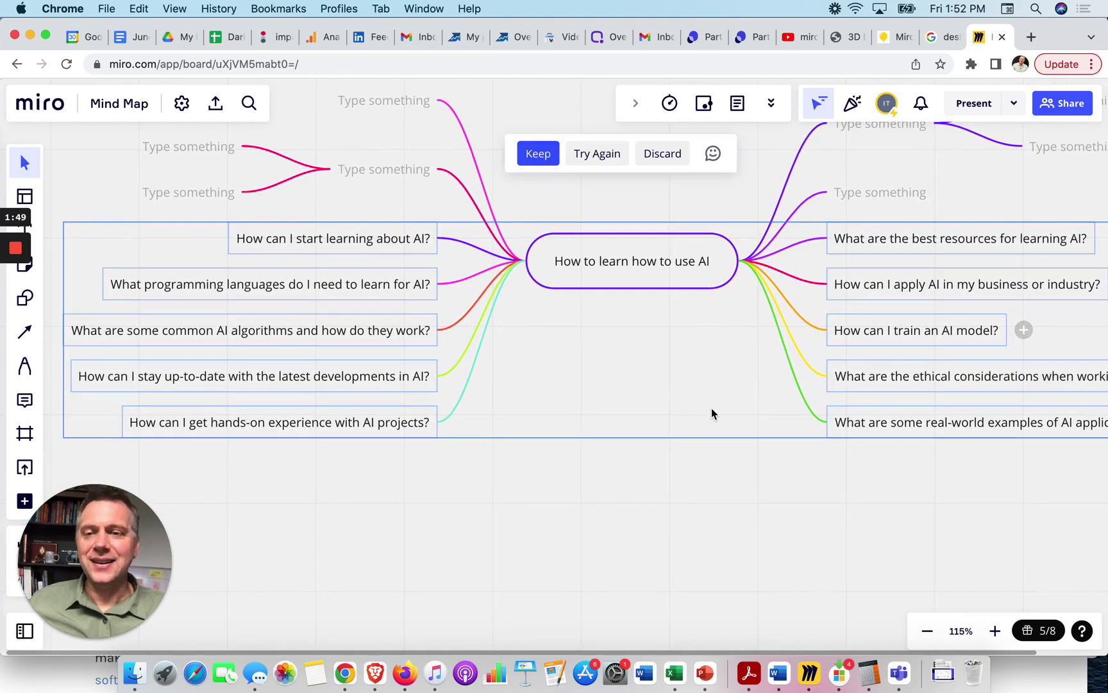
pyautogui.moveTo(255, 404)
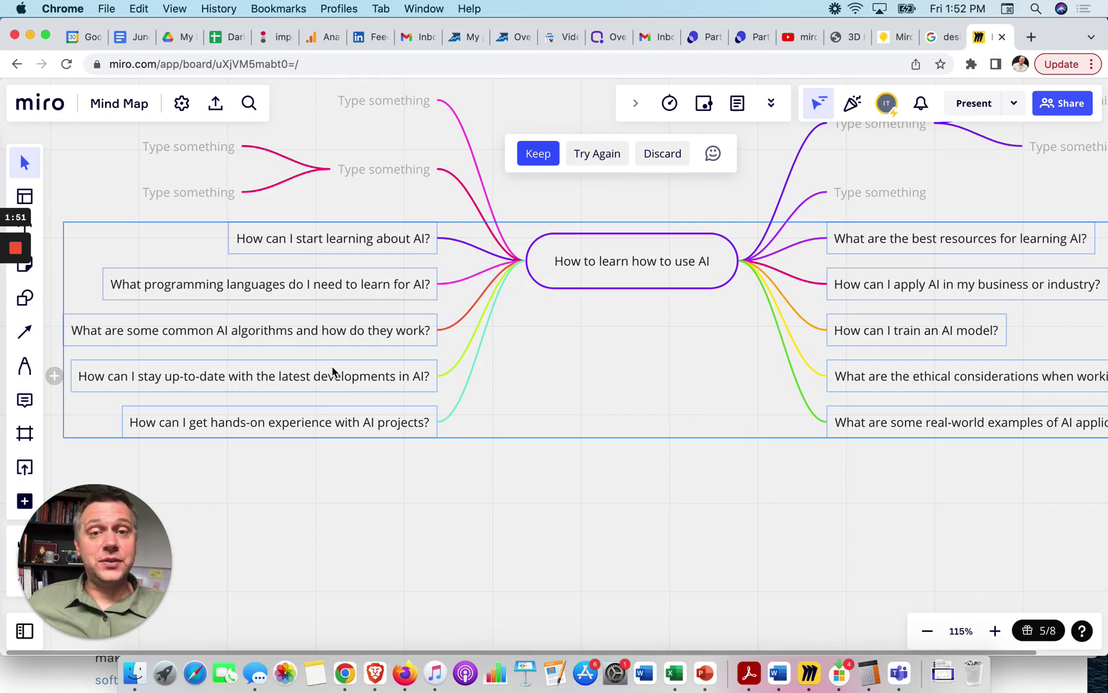
pyautogui.scroll(-2, 333, 370)
pyautogui.scroll(-2, 333, 371)
pyautogui.scroll(-2, 332, 371)
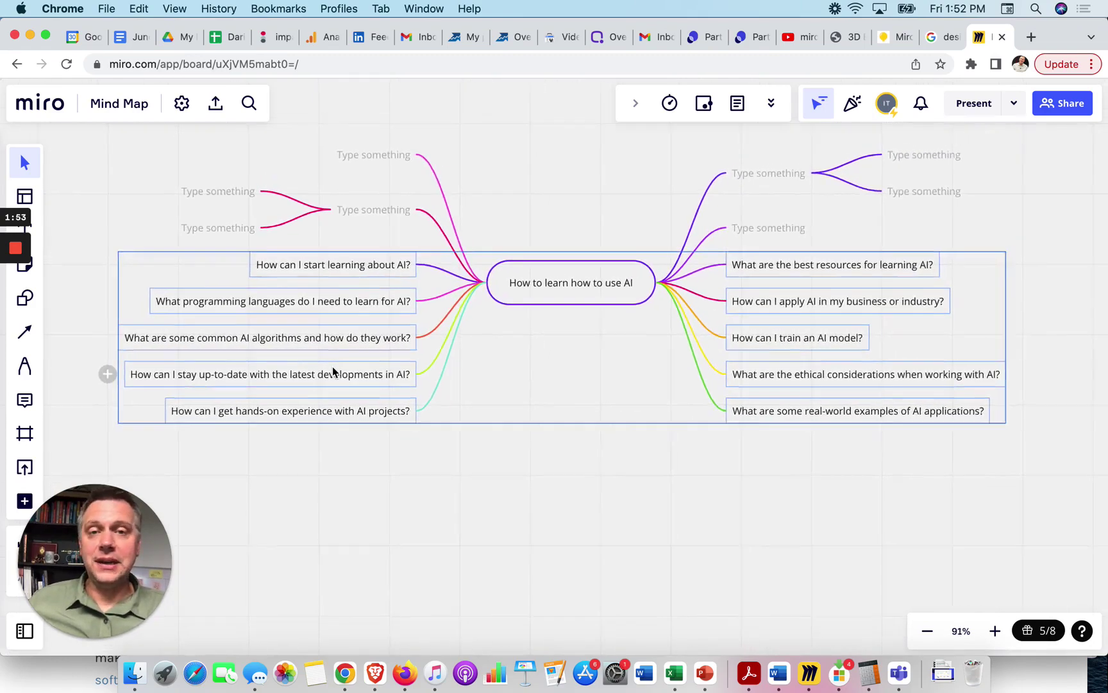
pyautogui.scroll(-2, 333, 370)
pyautogui.scroll(-2, 333, 372)
pyautogui.scroll(-2, 332, 373)
pyautogui.scroll(-4, 333, 372)
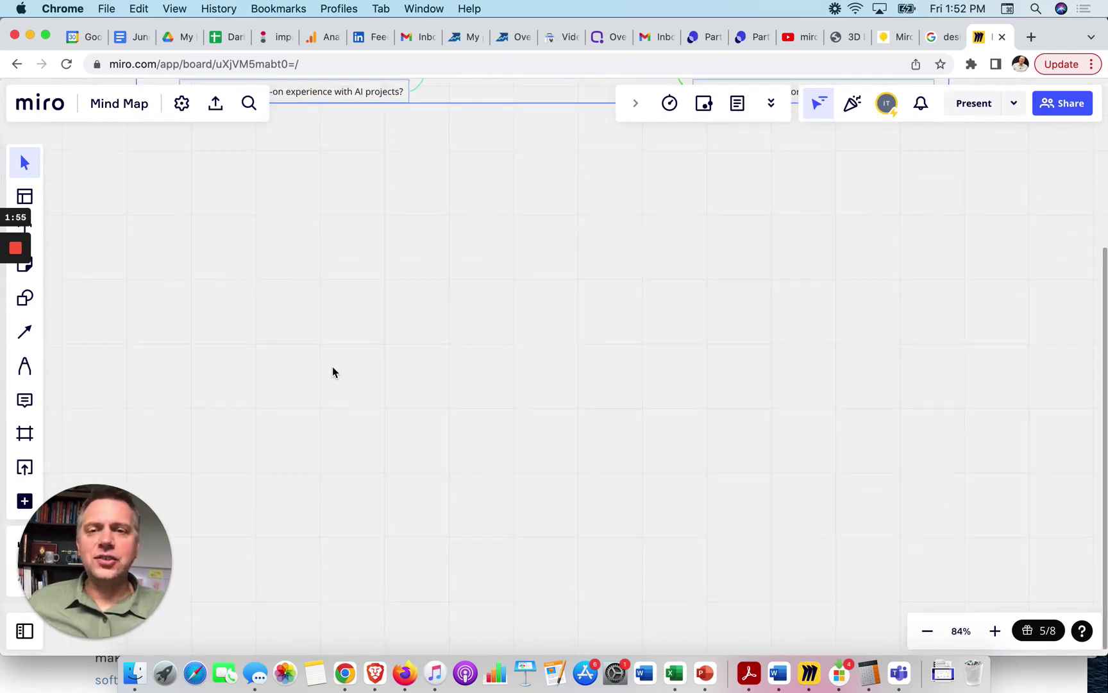
pyautogui.scroll(2, 333, 372)
pyautogui.scroll(2, 333, 372)
pyautogui.scroll(-3, 332, 372)
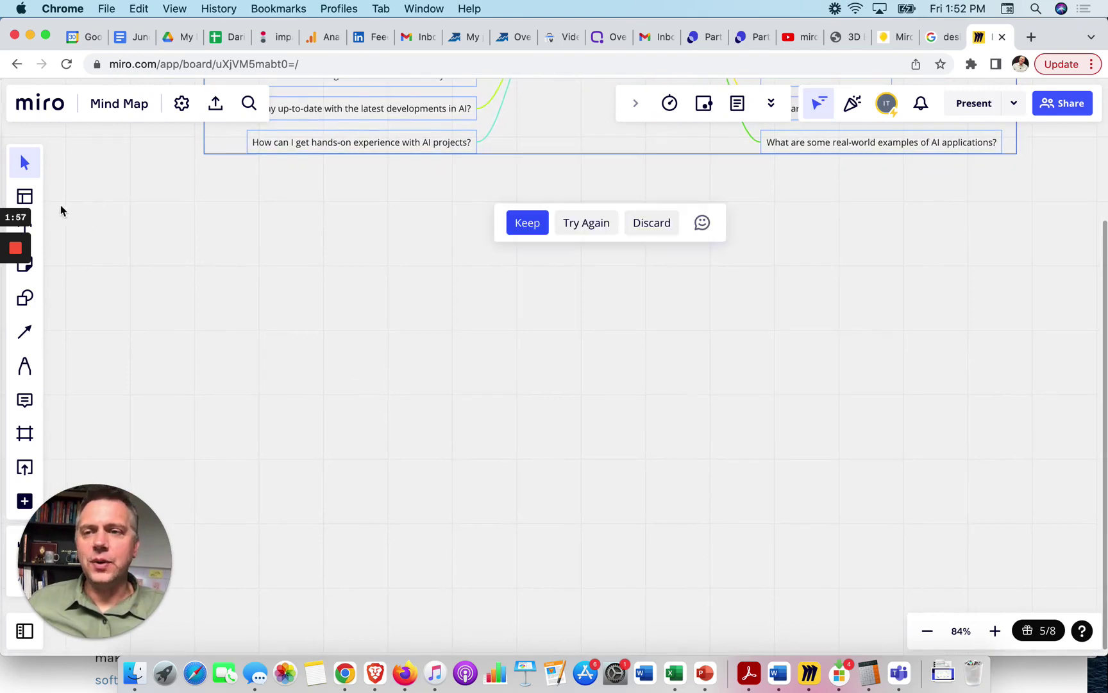
# Add a second Mind Map template to the board.
pyautogui.click(25, 198)
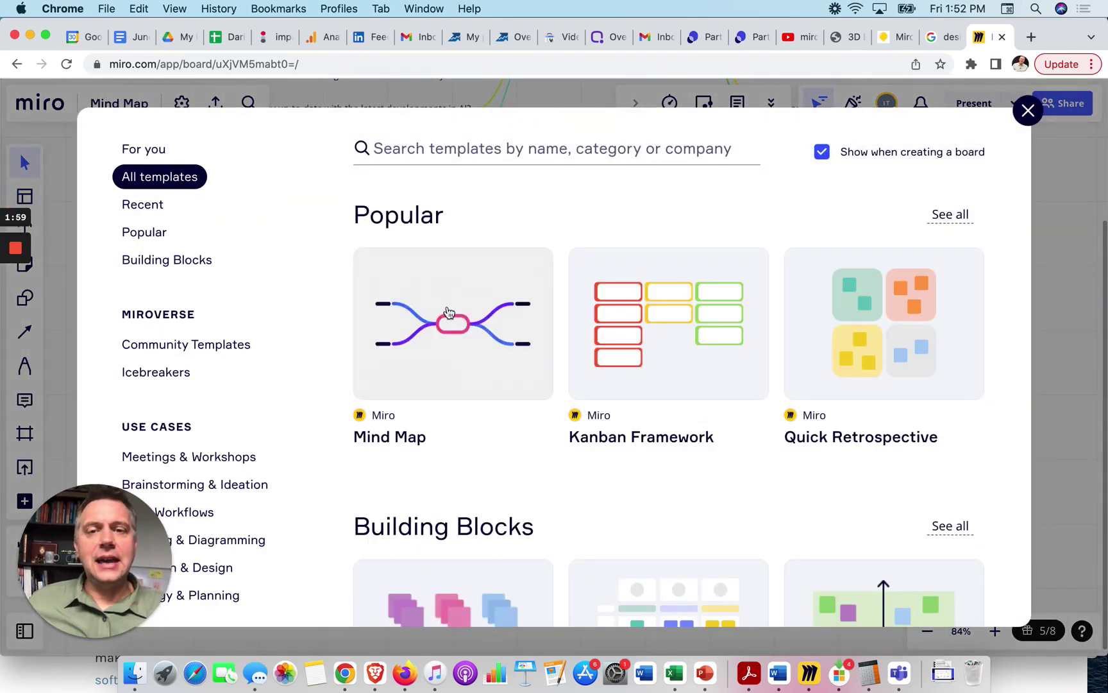
pyautogui.click(431, 377)
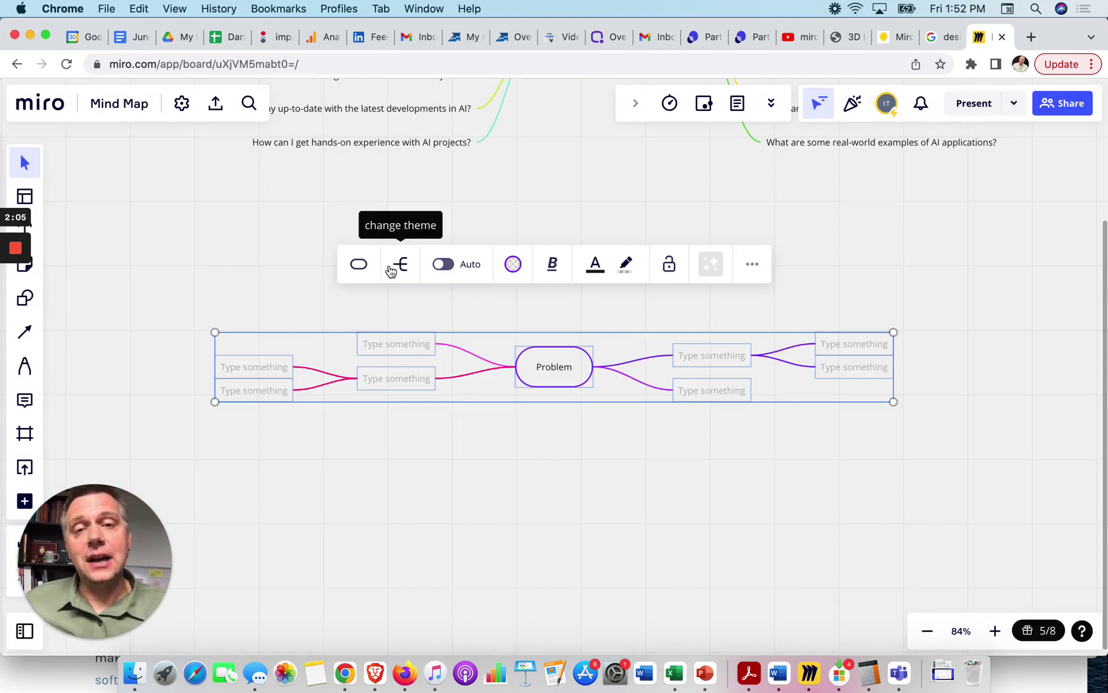
# Rename its central node to 'How to get customers for a new consulting business'.
pyautogui.click(559, 367)
pyautogui.doubleClick(563, 366)
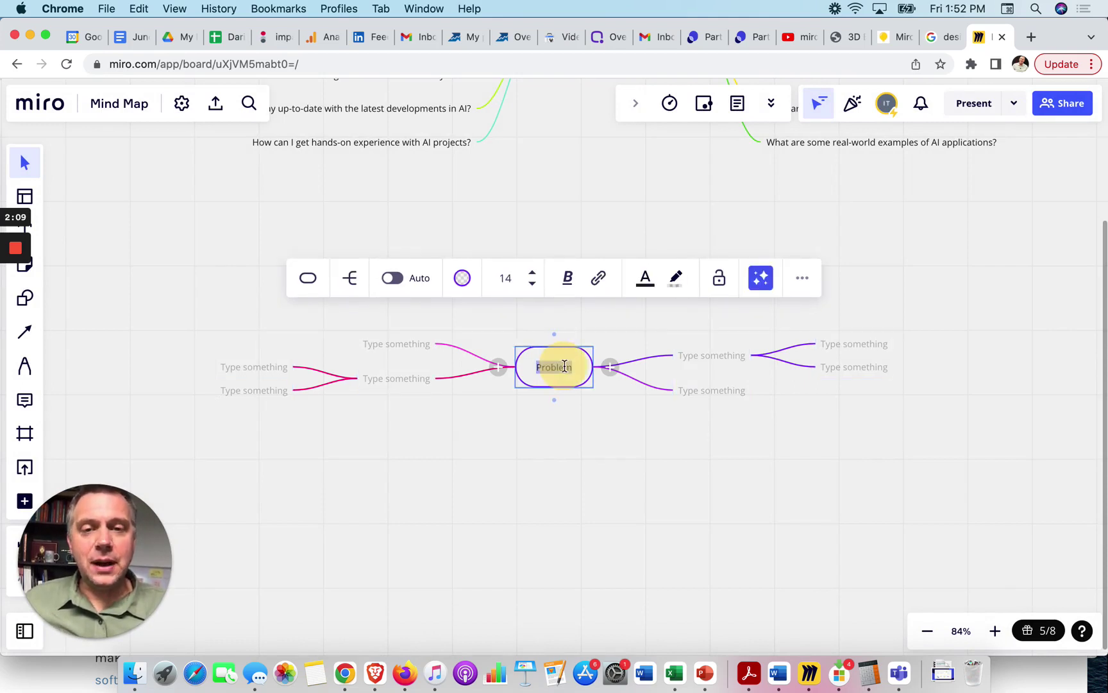
pyautogui.write('H')
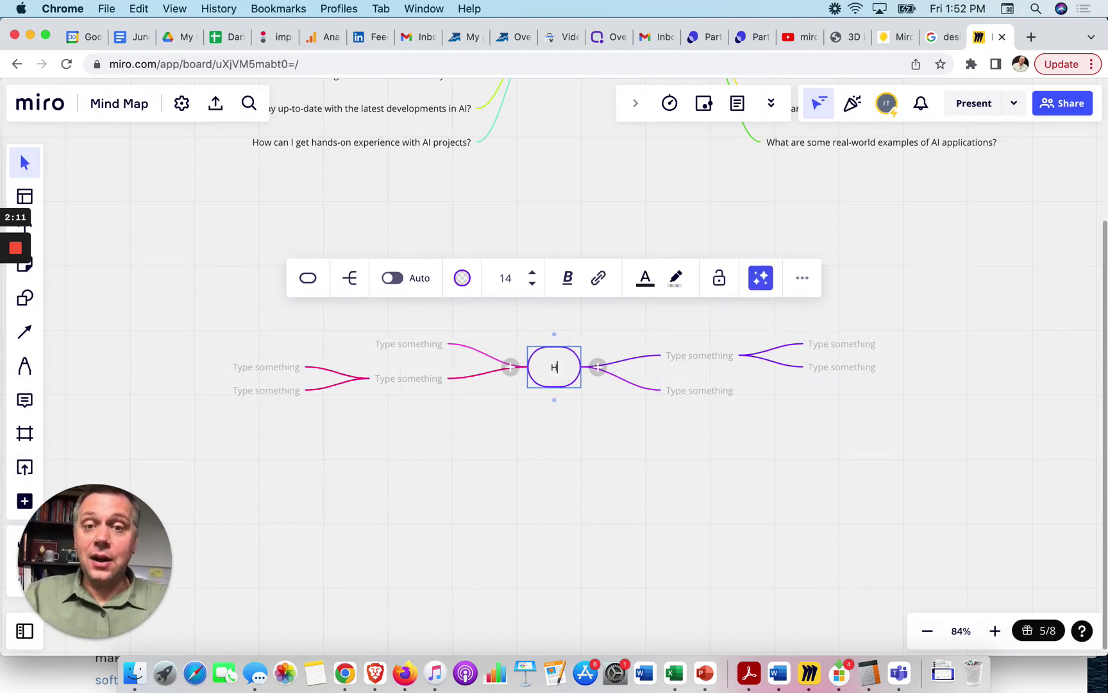
pyautogui.write('ow to get custom')
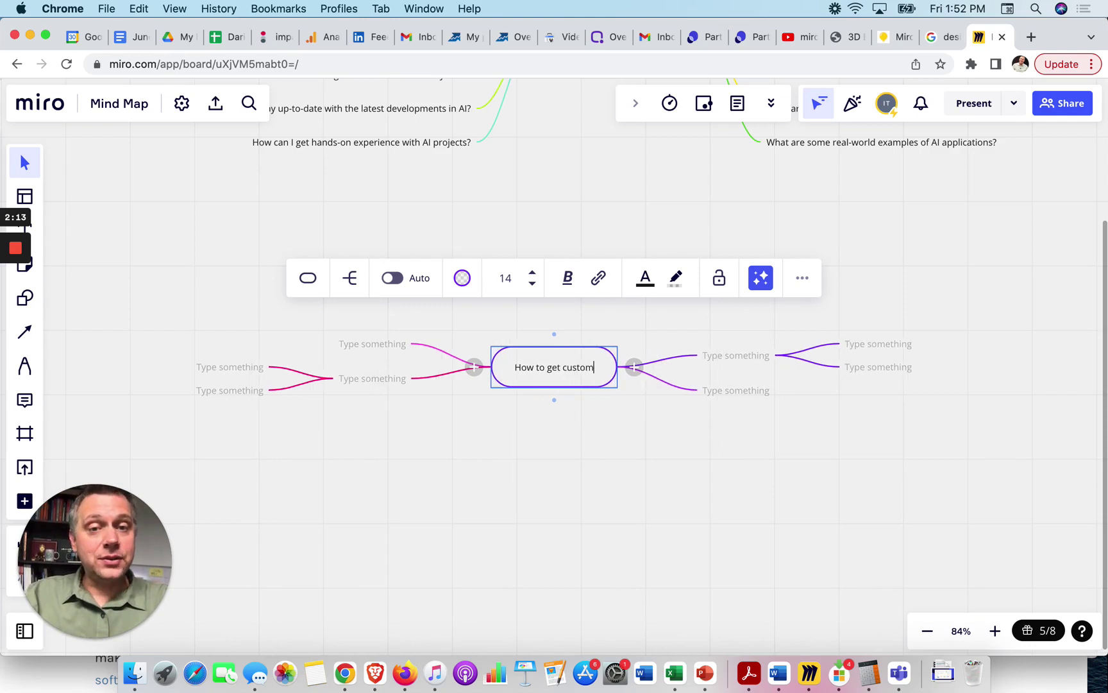
pyautogui.write('ers for a new')
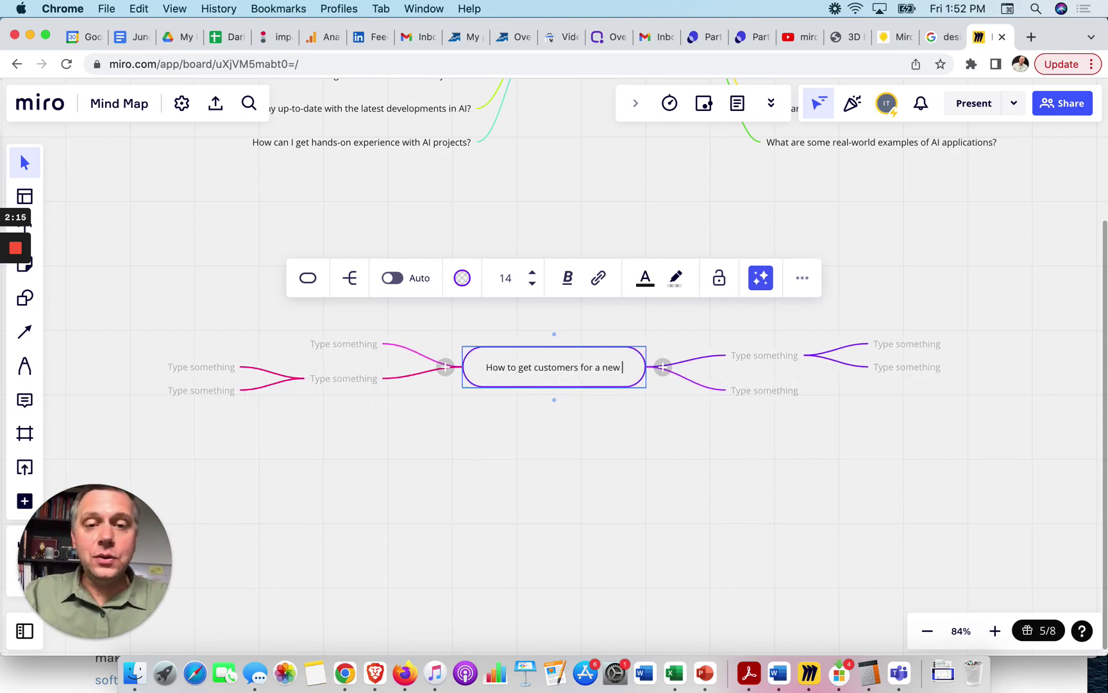
pyautogui.write(' consulting bs')
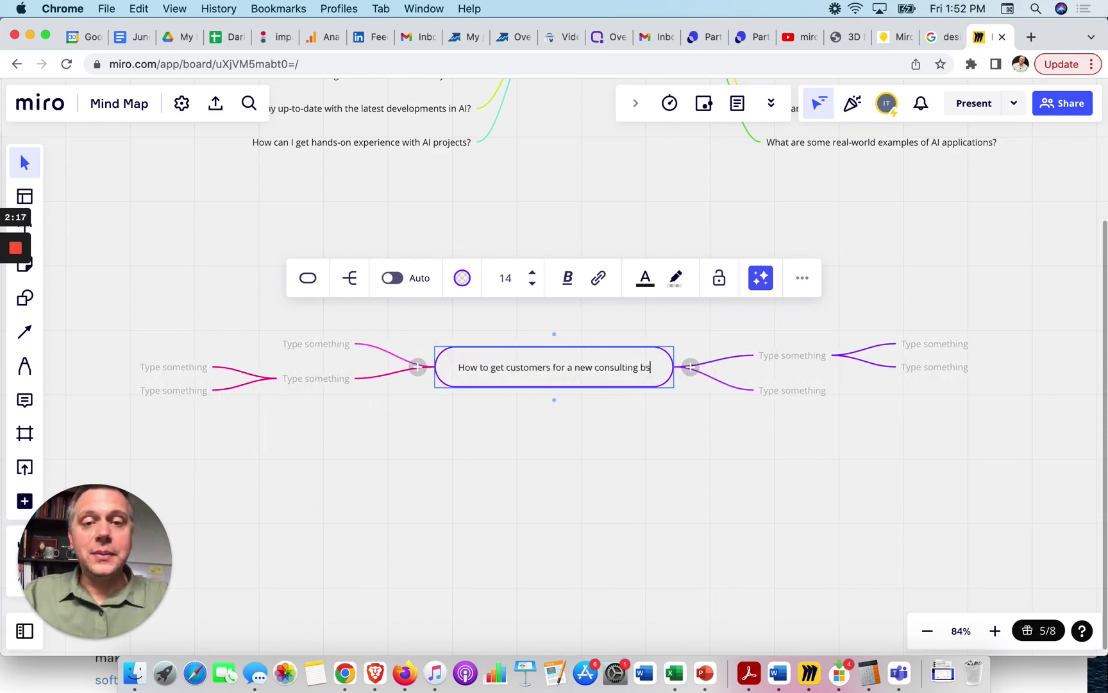
pyautogui.press('BackSpace')
pyautogui.write('usiness')
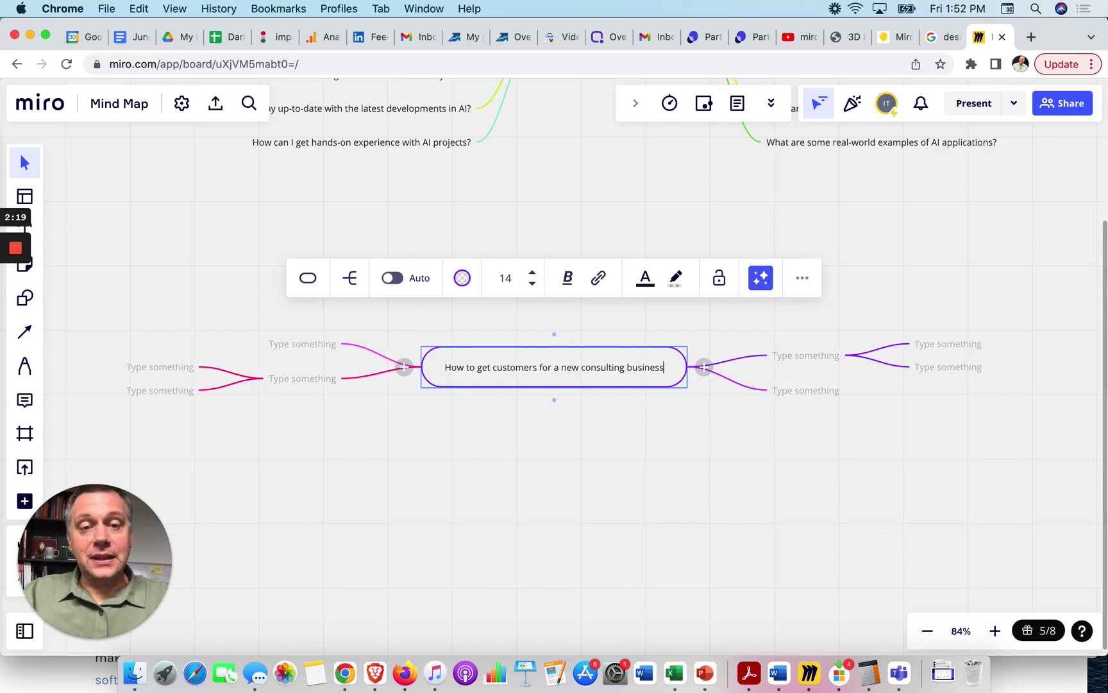
pyautogui.click(580, 483)
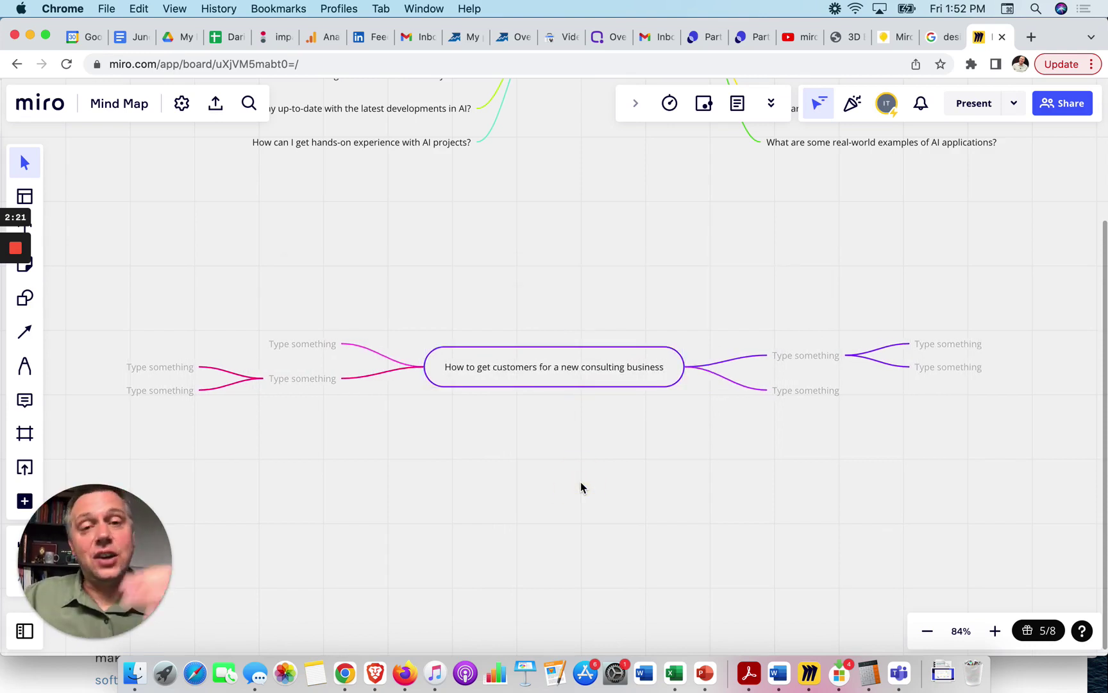
pyautogui.click(605, 371)
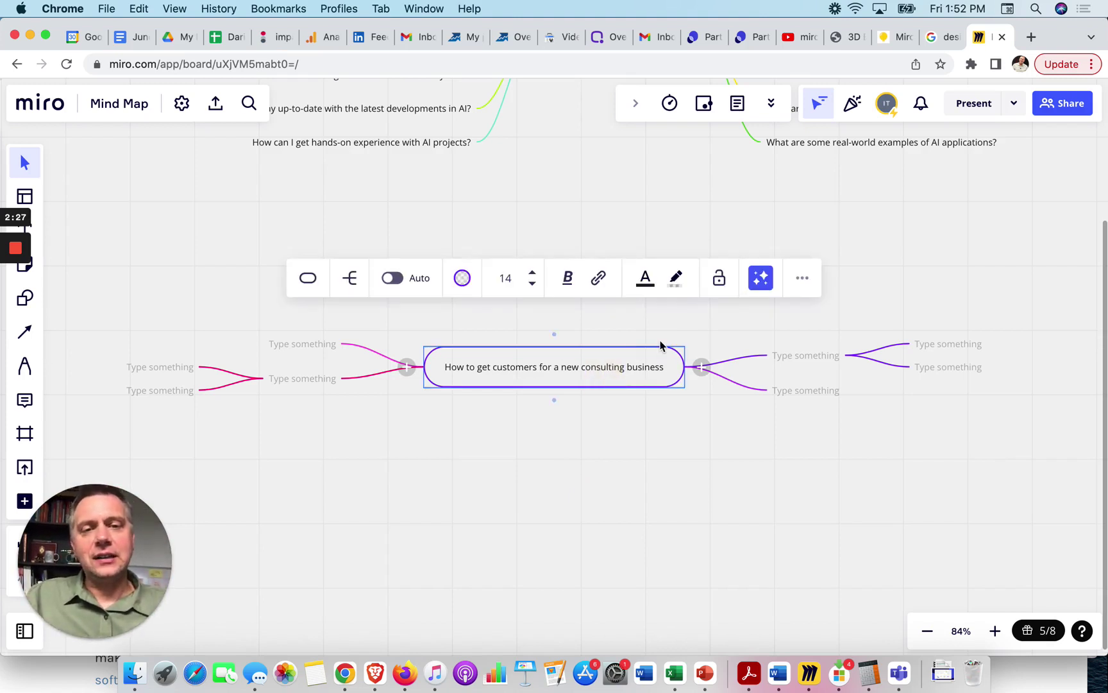
# Use Miro AI's Expand with ideas to add ten customer-winning idea branches.
pyautogui.click(762, 278)
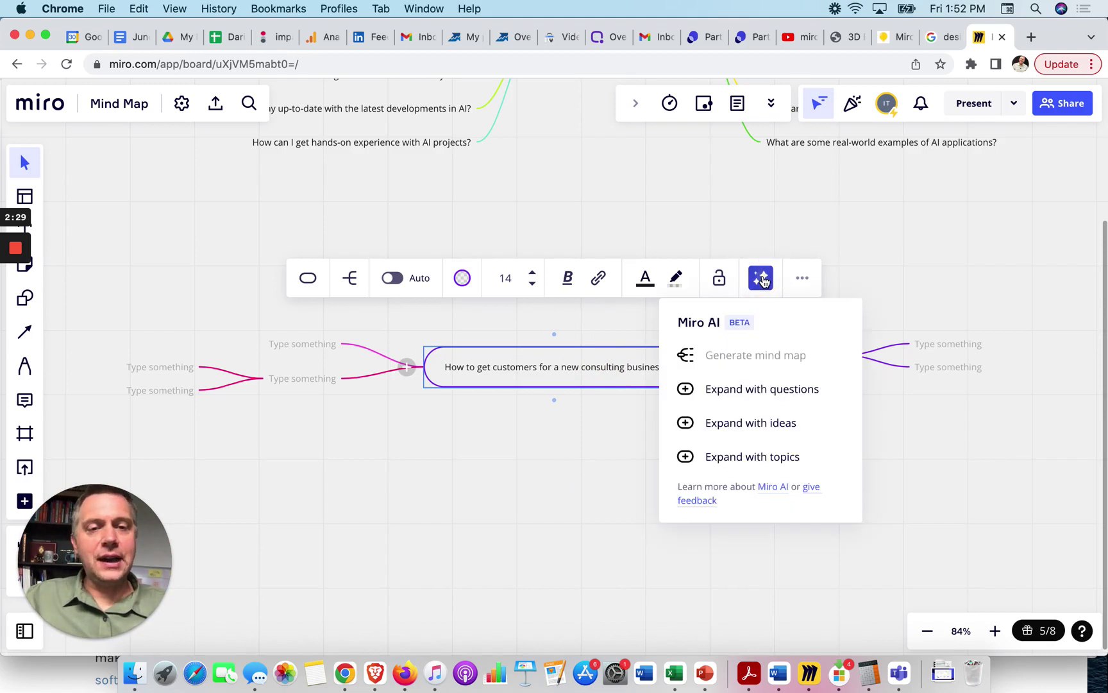
pyautogui.click(762, 431)
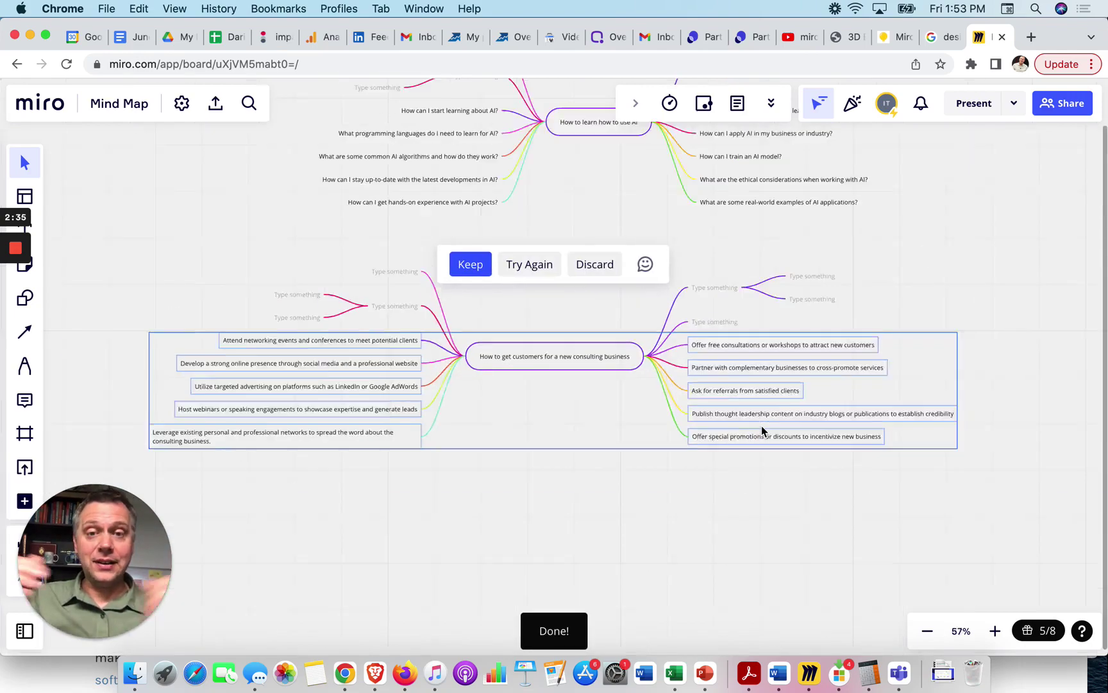
pyautogui.scroll(3, 611, 367)
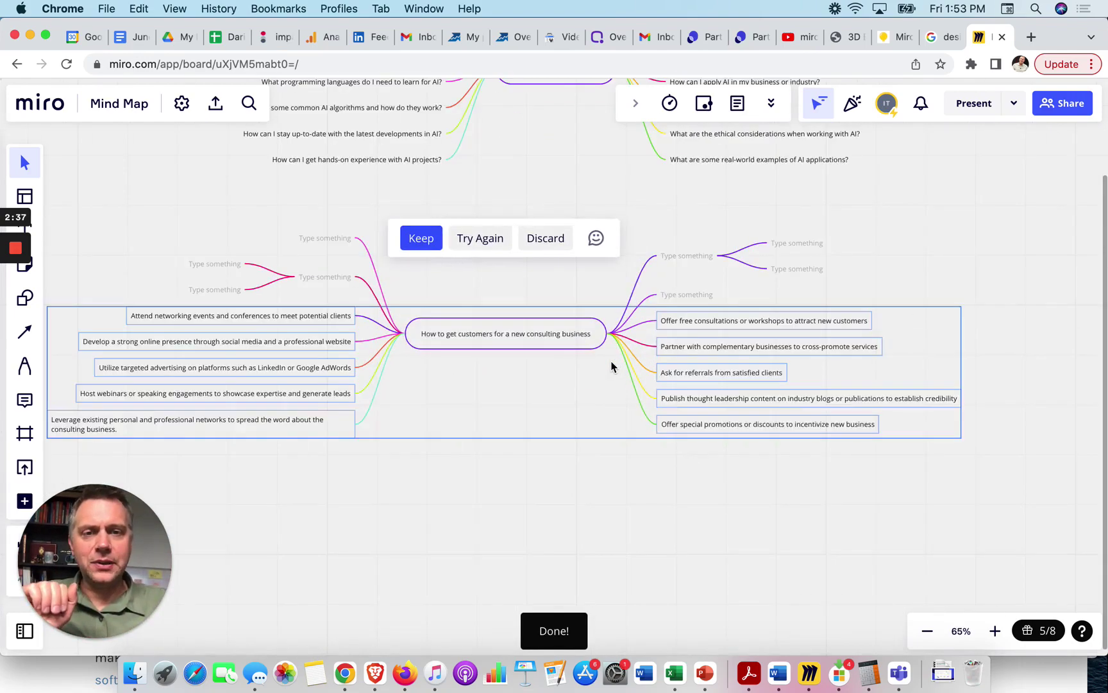
pyautogui.scroll(5, 611, 367)
pyautogui.scroll(3, 612, 366)
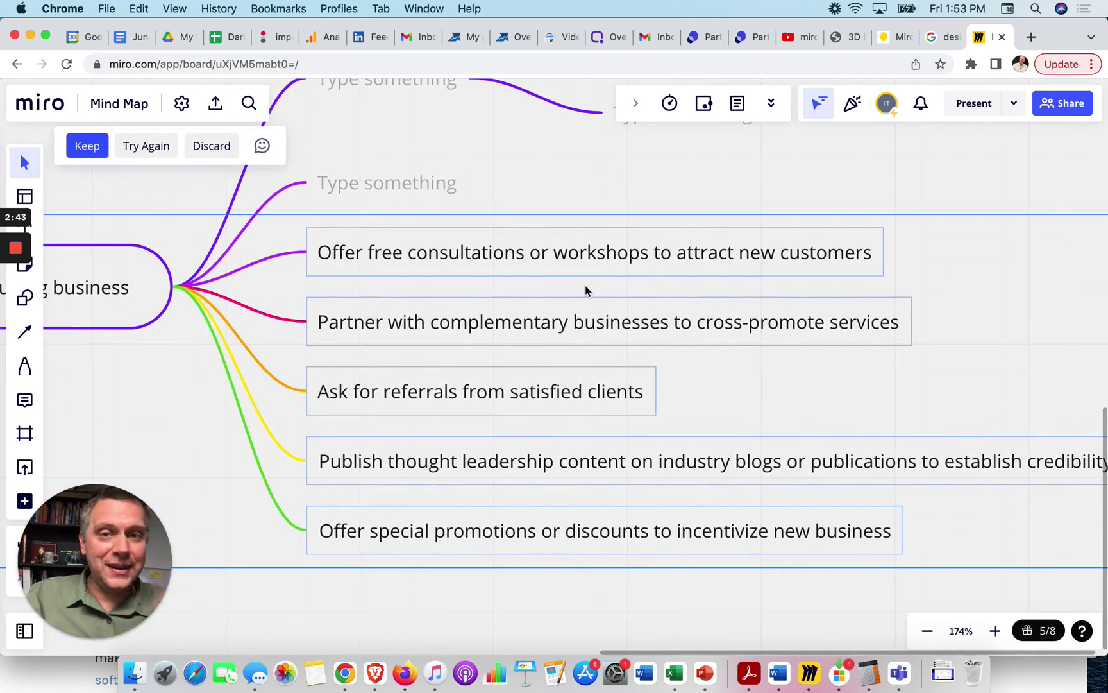
pyautogui.hscroll(-3, 579, 390)
pyautogui.scroll(-1, 580, 392)
pyautogui.hscroll(-10, 568, 414)
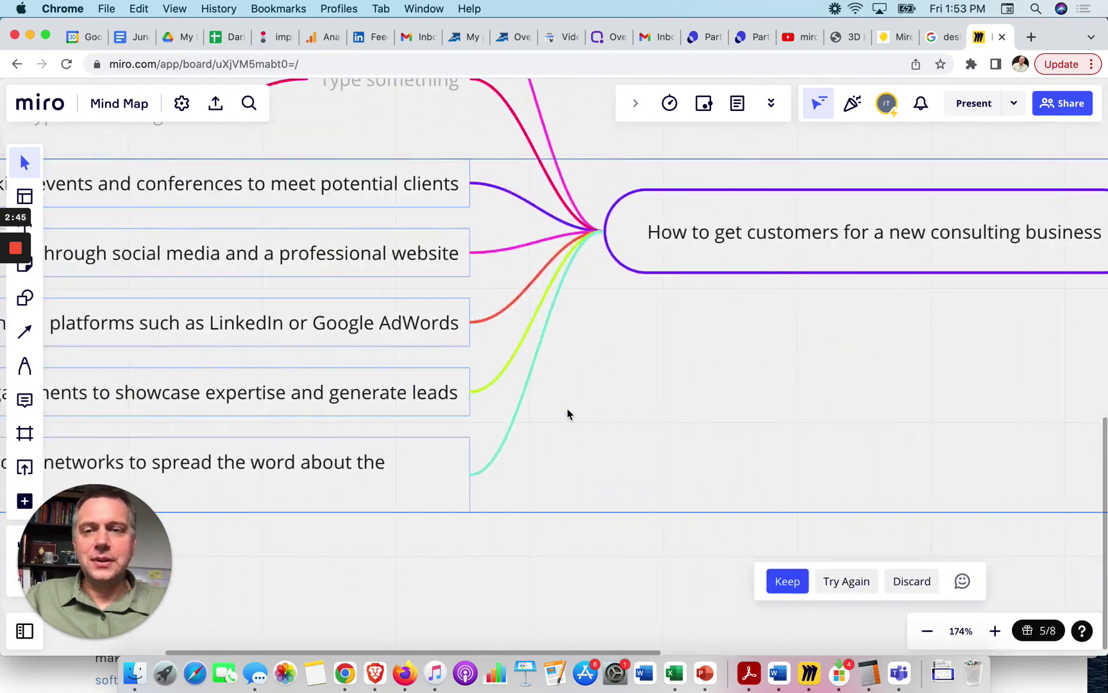
pyautogui.hscroll(-3, 568, 414)
pyautogui.hscroll(-1, 568, 414)
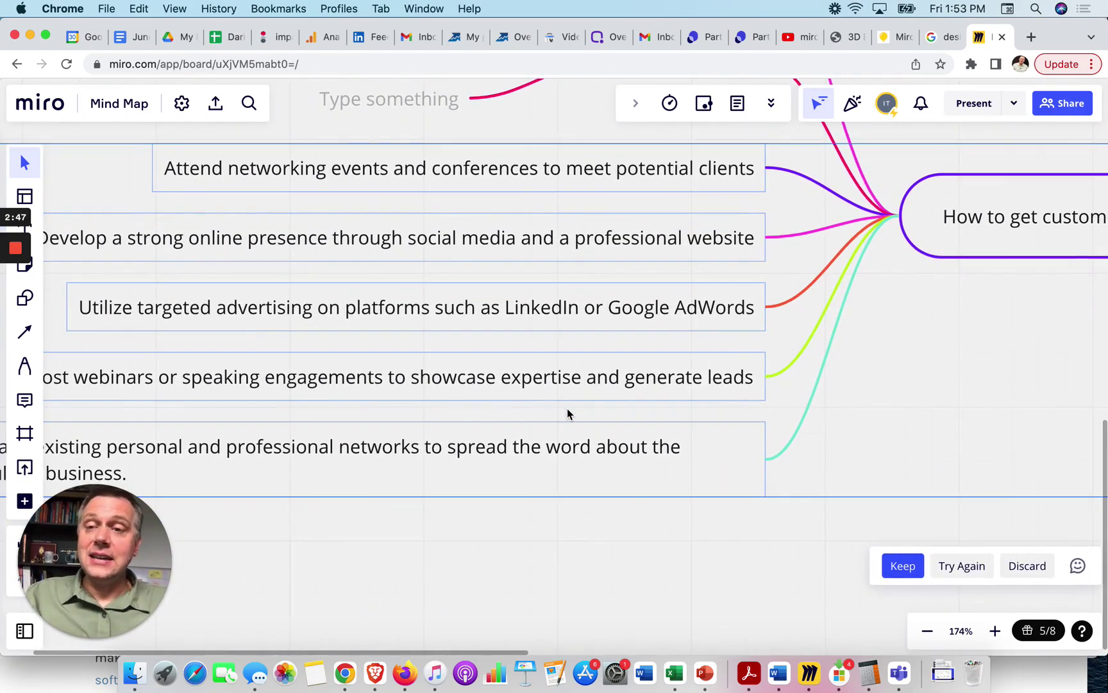
pyautogui.scroll(-2, 568, 414)
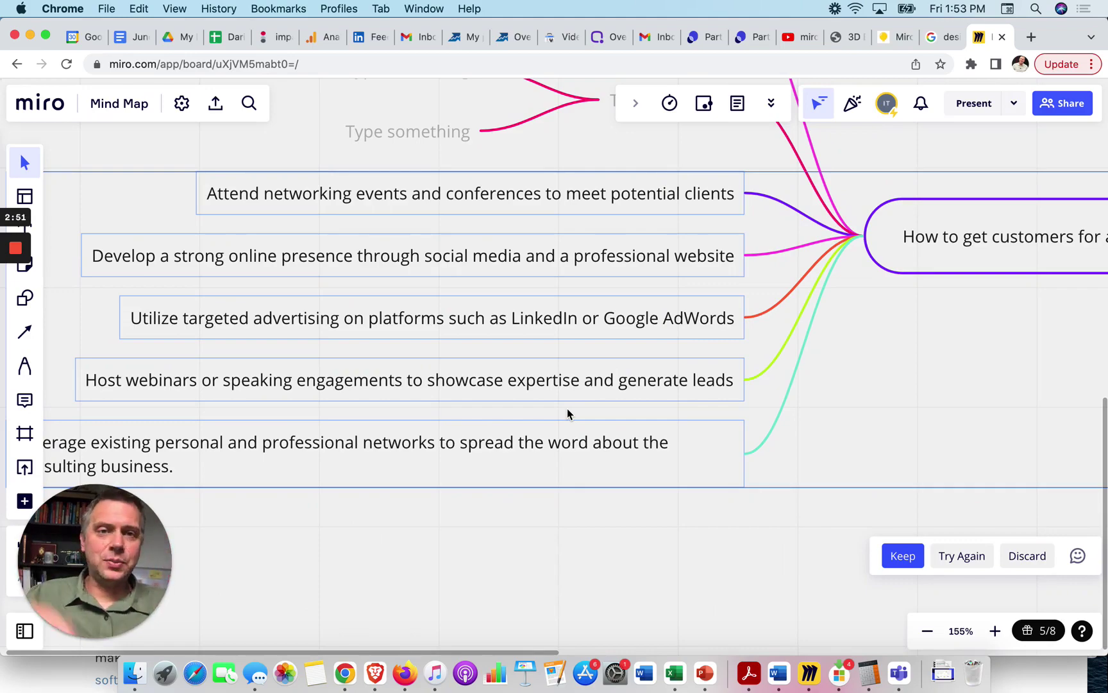
pyautogui.scroll(-2, 567, 414)
pyautogui.scroll(-5, 568, 414)
pyautogui.scroll(-2, 568, 414)
pyautogui.scroll(3, 569, 414)
pyautogui.hscroll(3, 568, 414)
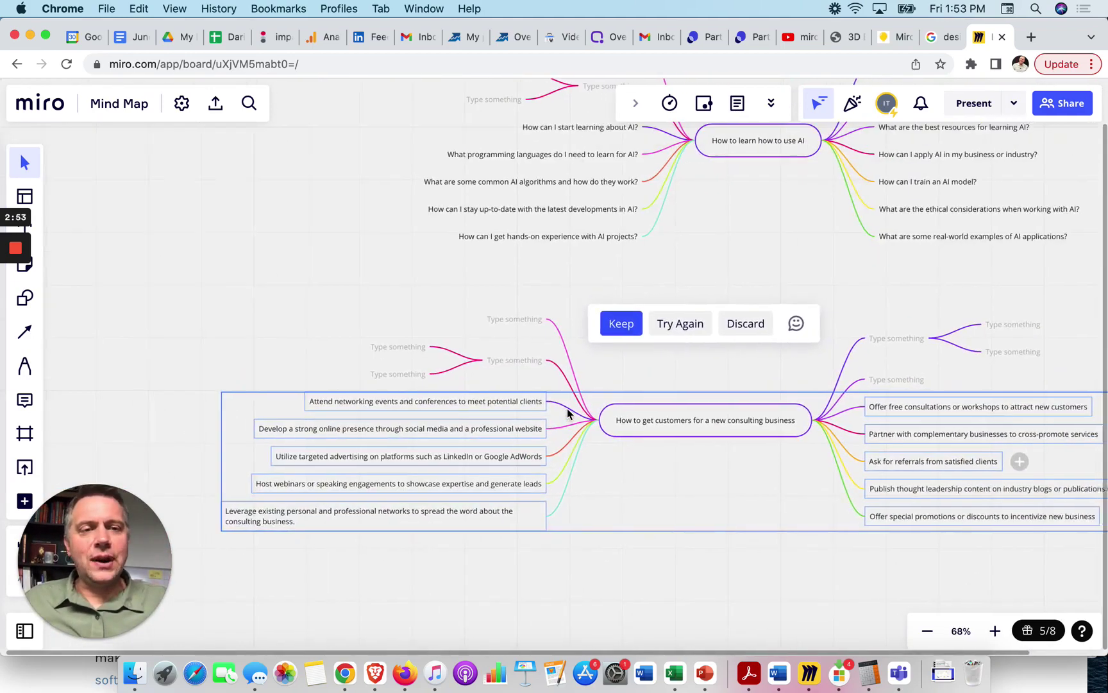
pyautogui.hscroll(3, 568, 414)
pyautogui.scroll(5, 787, 333)
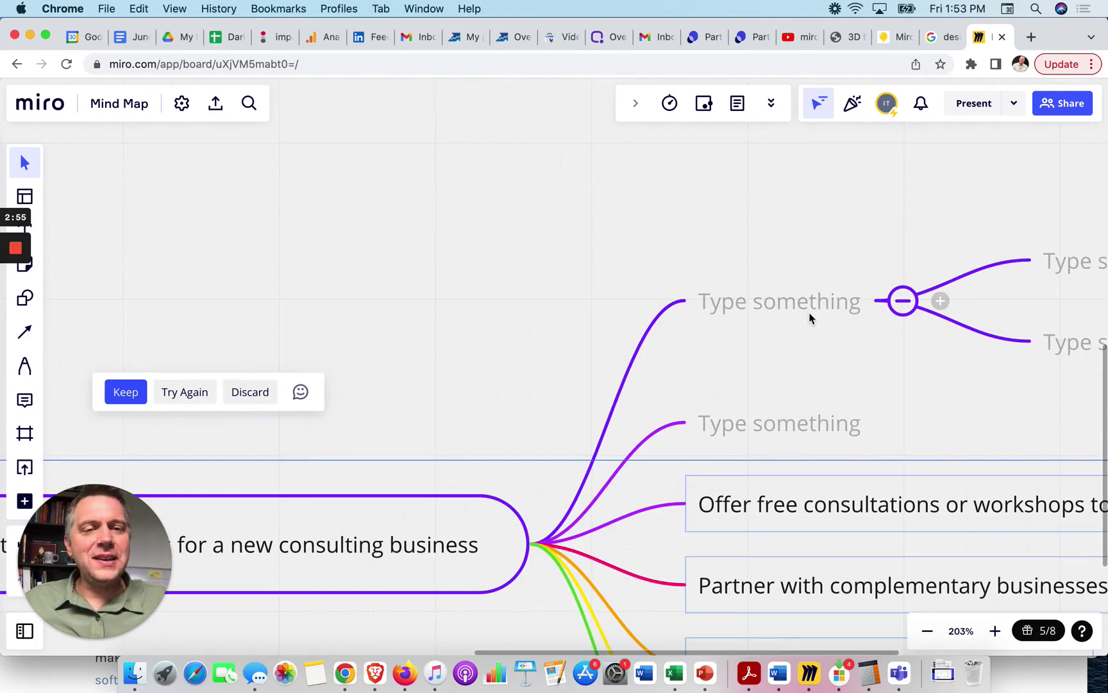
# Keep the generated ideas by selecting an empty 'Type something' branch.
pyautogui.click(810, 312)
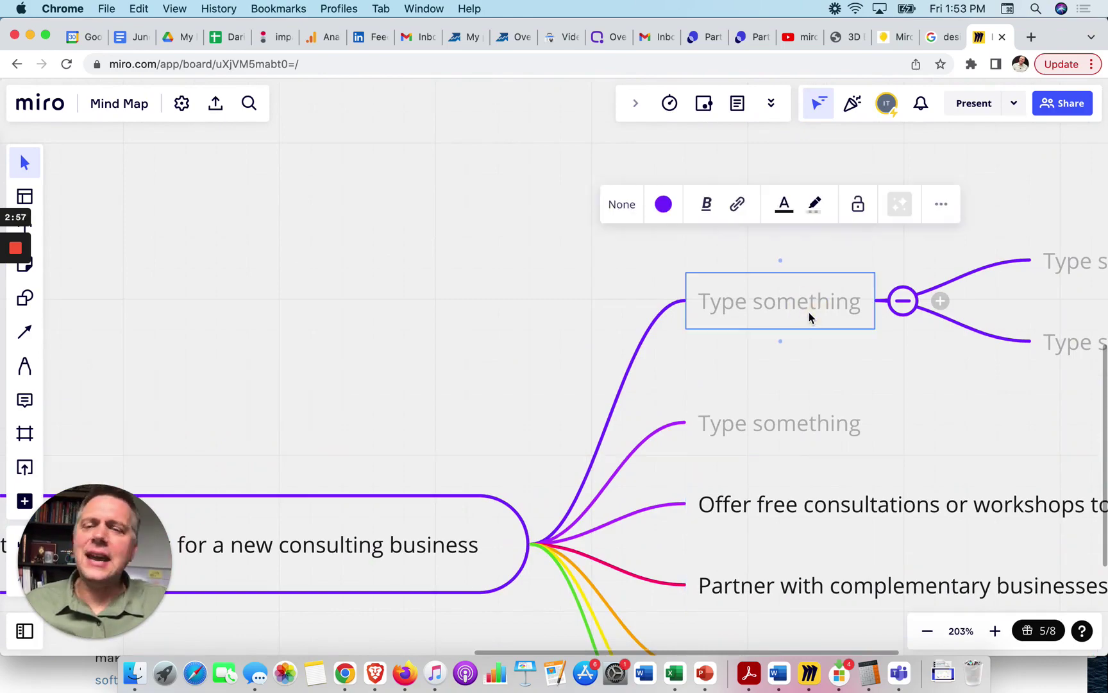
pyautogui.scroll(-5, 766, 376)
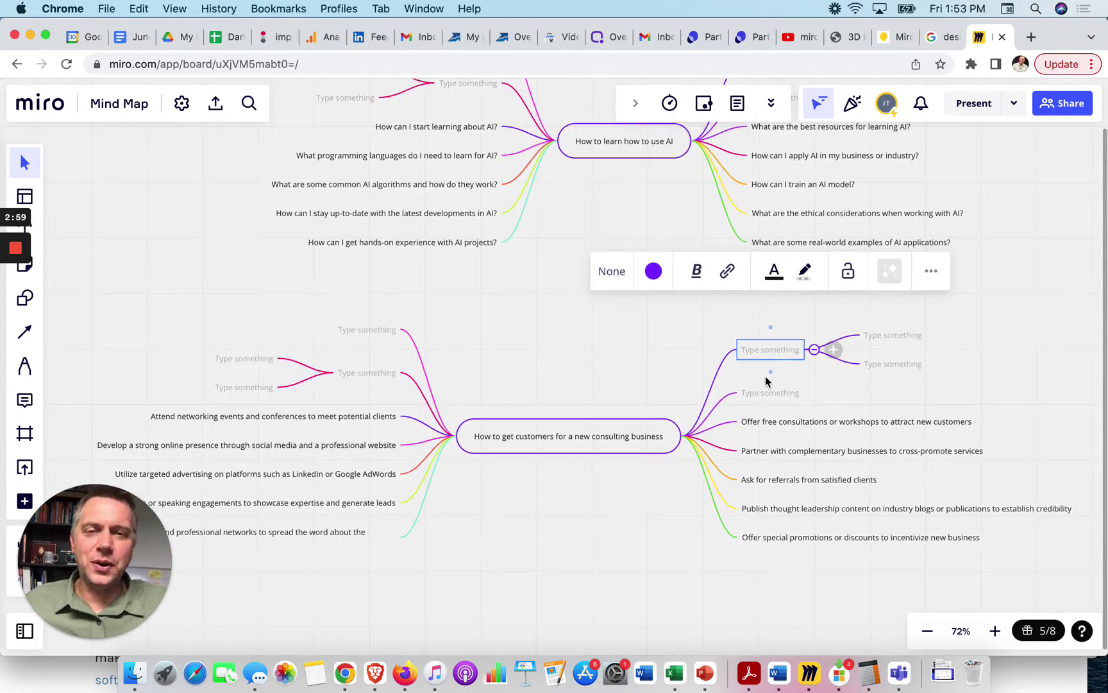
pyautogui.scroll(-2, 766, 375)
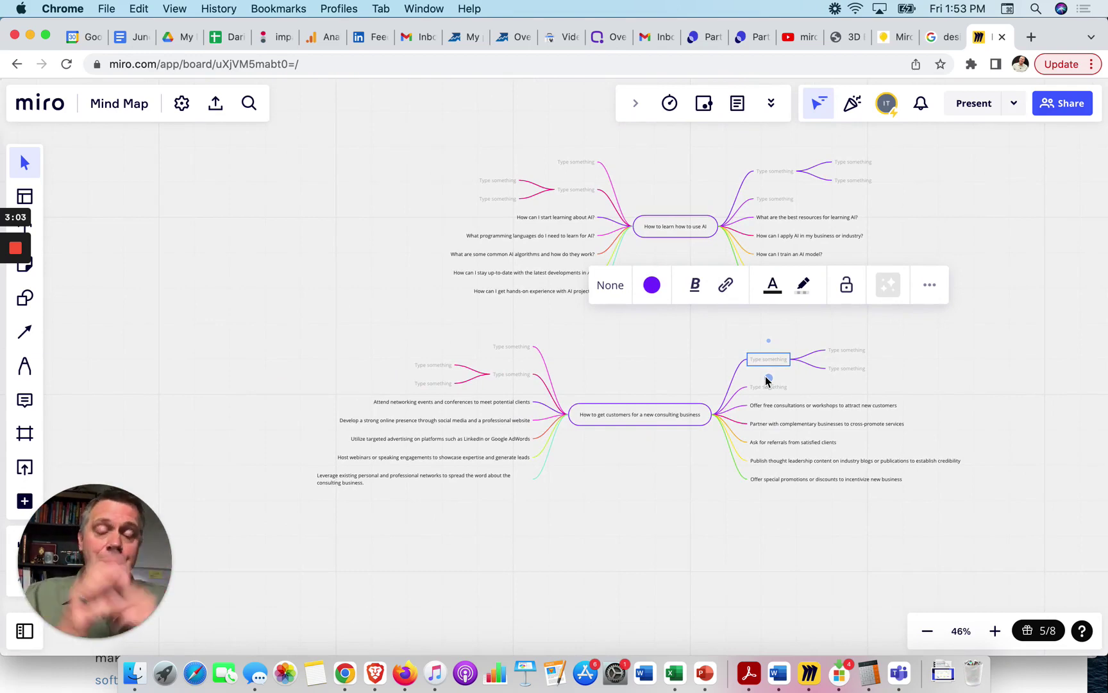
pyautogui.scroll(-1, 649, 419)
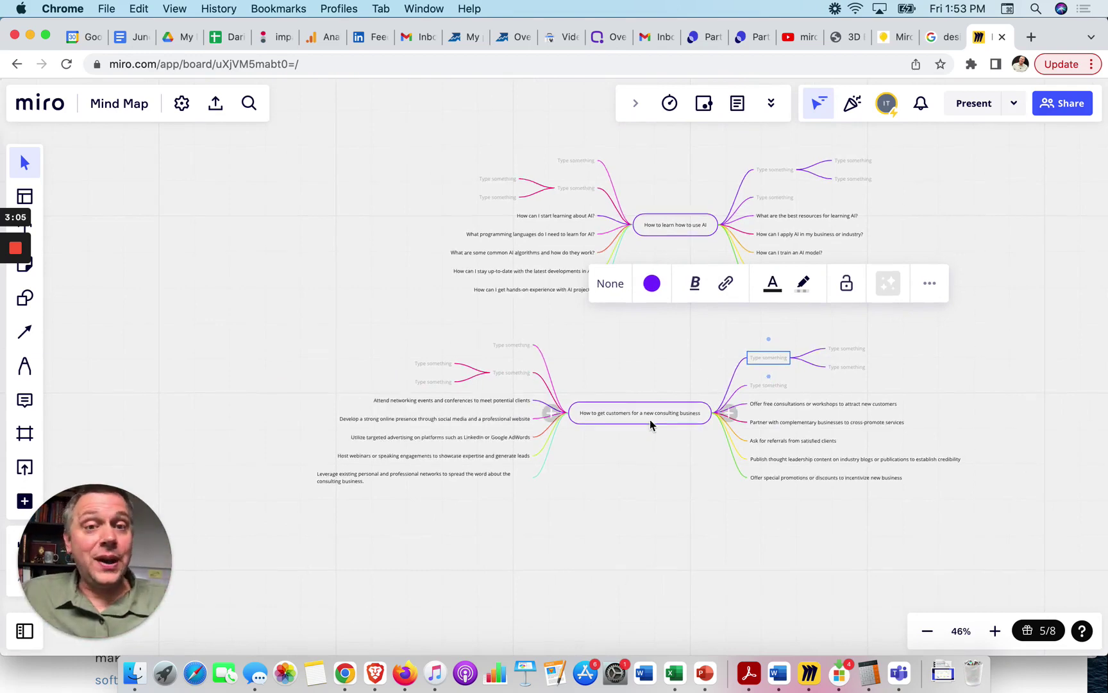
pyautogui.scroll(-2, 651, 424)
pyautogui.hscroll(2, 651, 425)
pyautogui.scroll(-1, 651, 424)
pyautogui.hscroll(1, 651, 424)
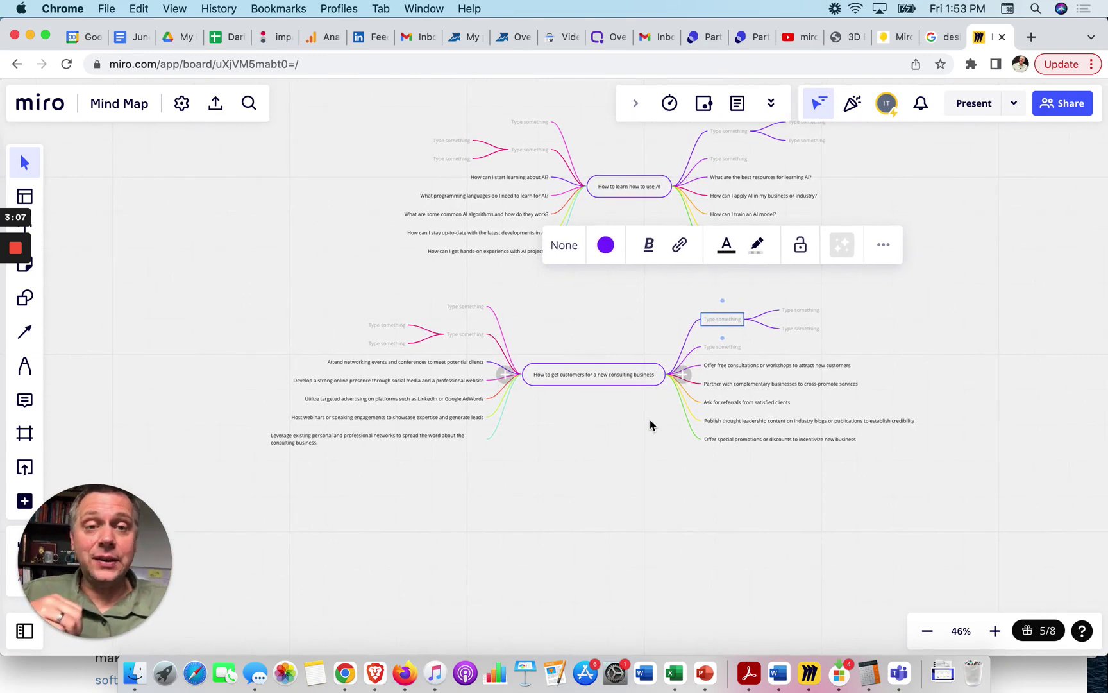
pyautogui.scroll(1, 652, 424)
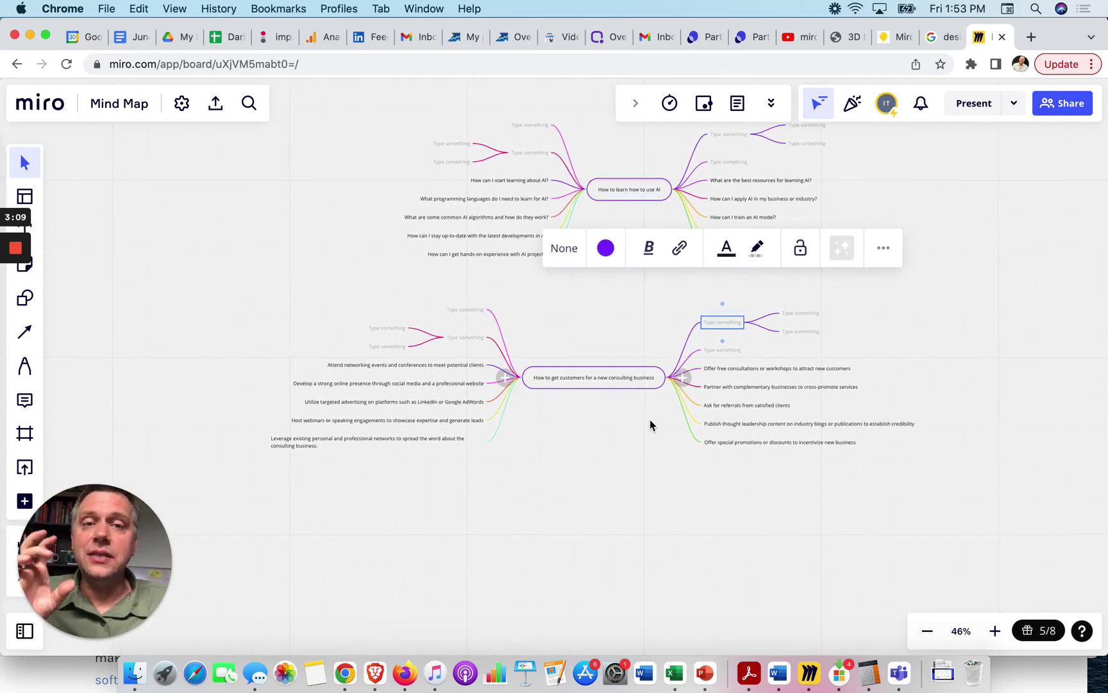
pyautogui.scroll(2, 652, 424)
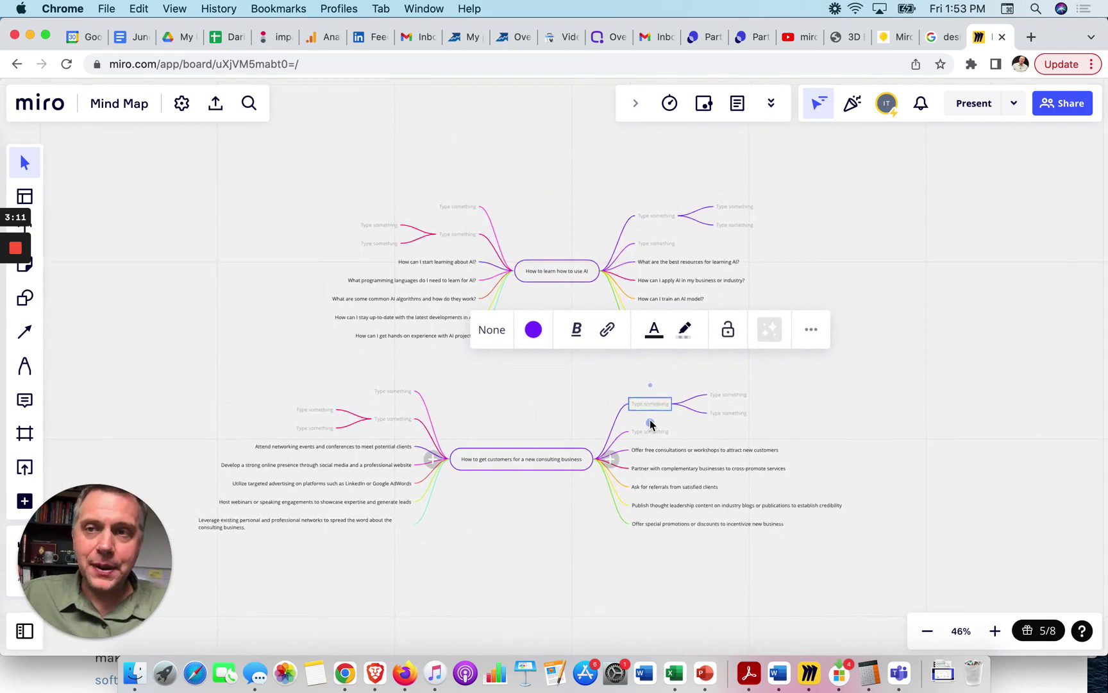
pyautogui.scroll(2, 651, 424)
pyautogui.scroll(5, 652, 425)
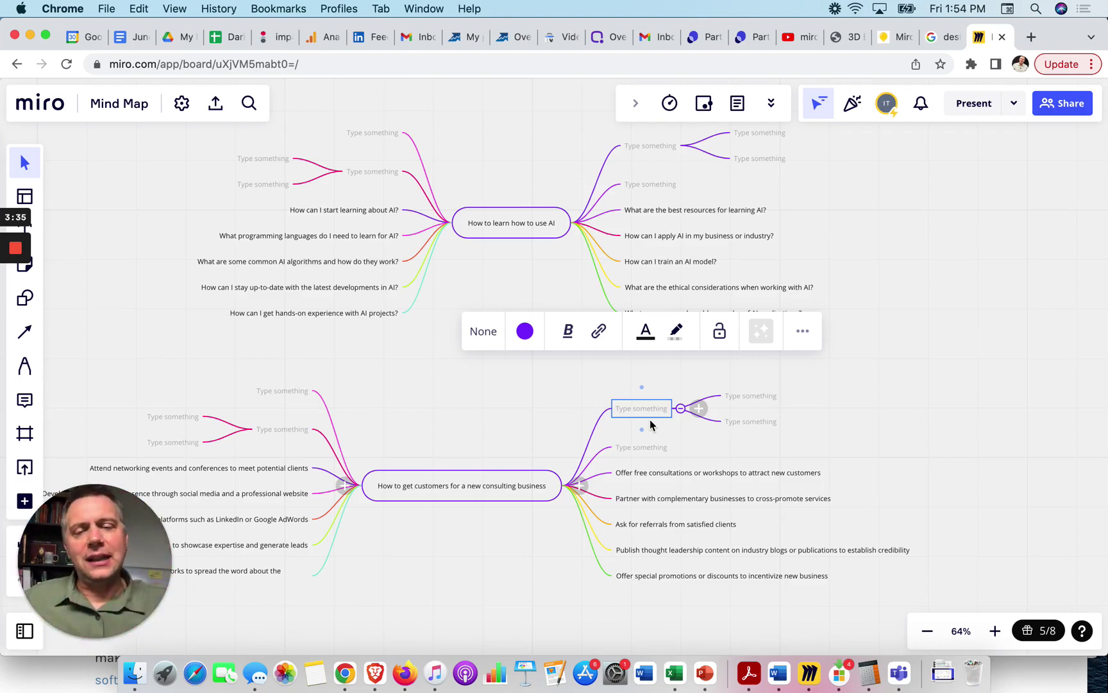
pyautogui.hscroll(-5, 650, 424)
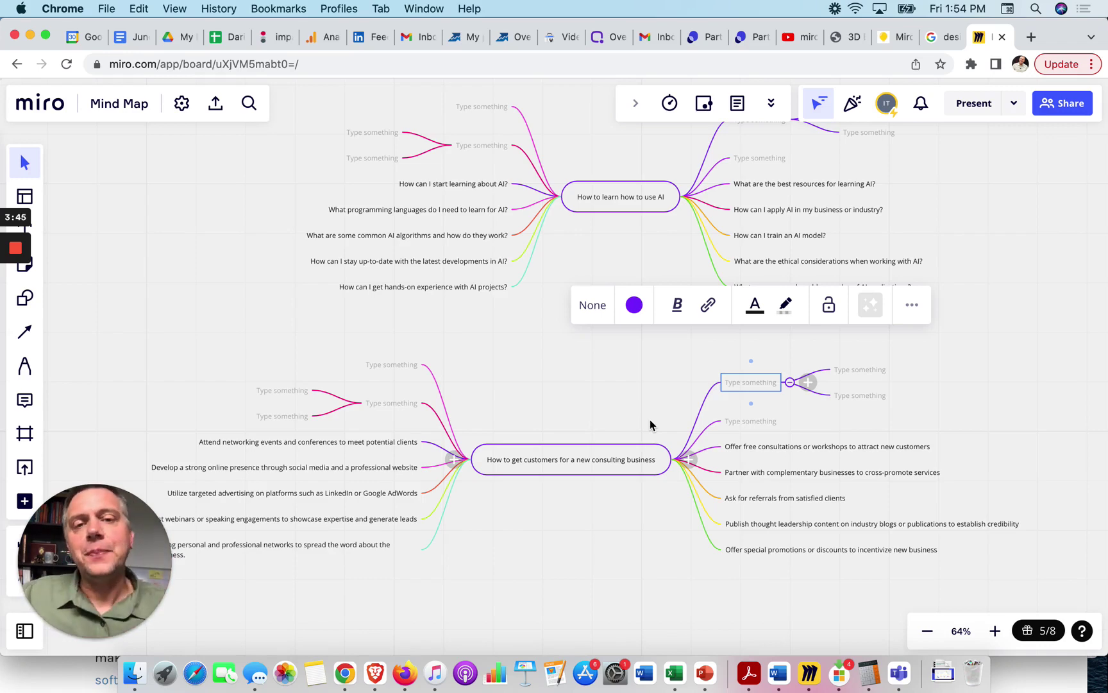
pyautogui.scroll(3, 651, 425)
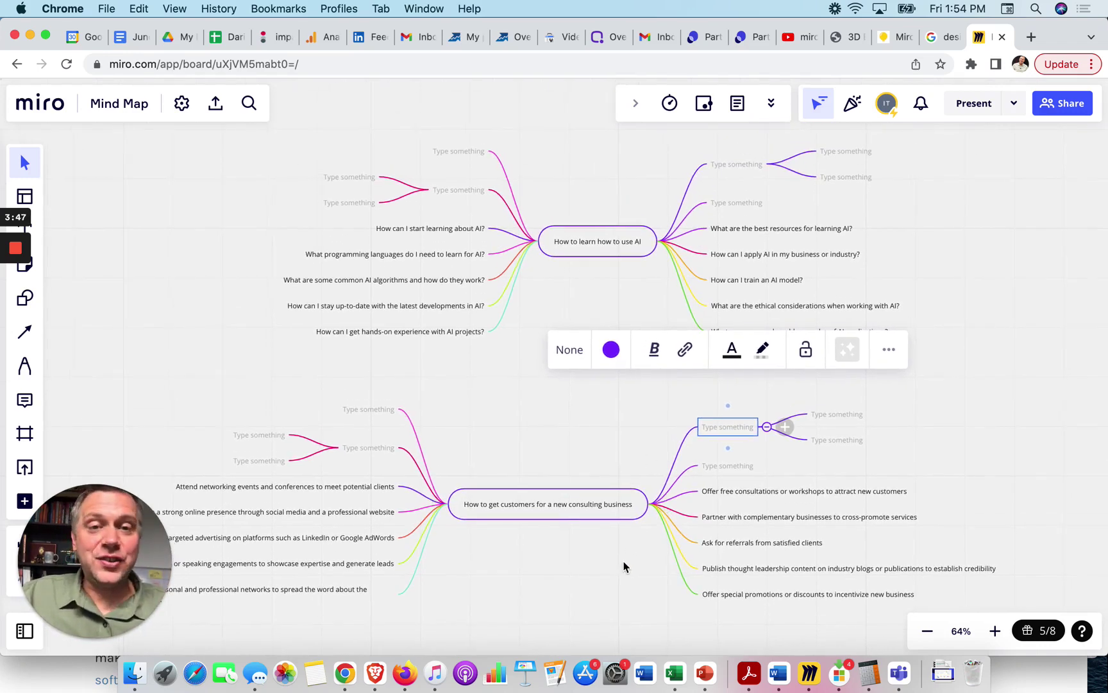
pyautogui.click(623, 565)
pyautogui.scroll(-1, 624, 566)
pyautogui.scroll(-2, 623, 566)
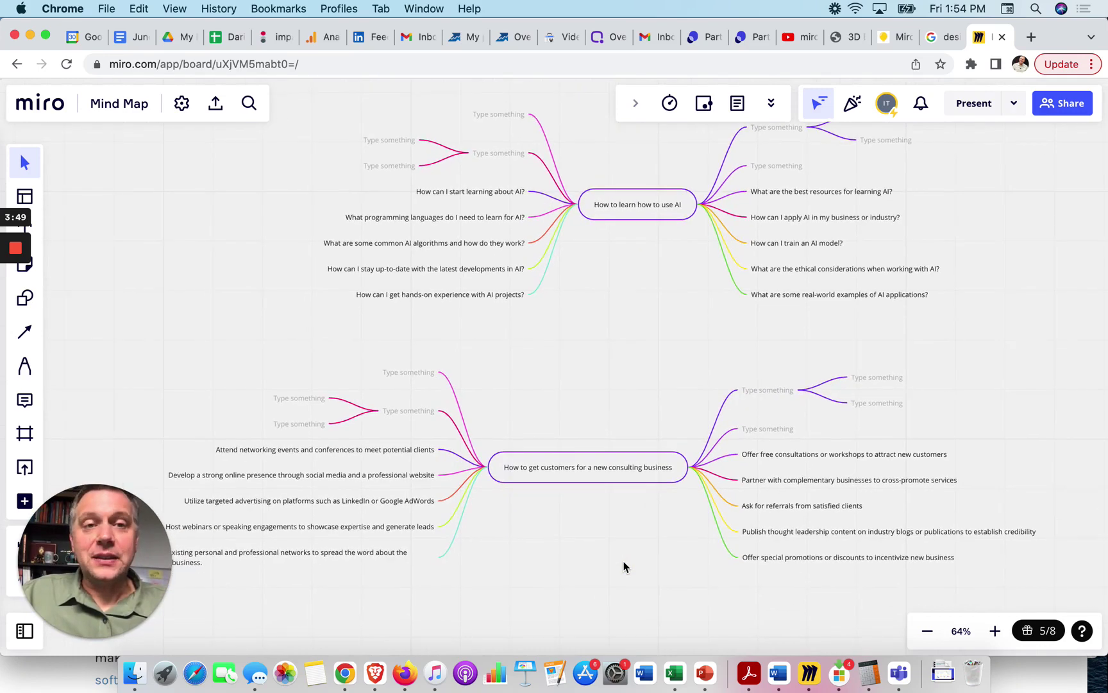